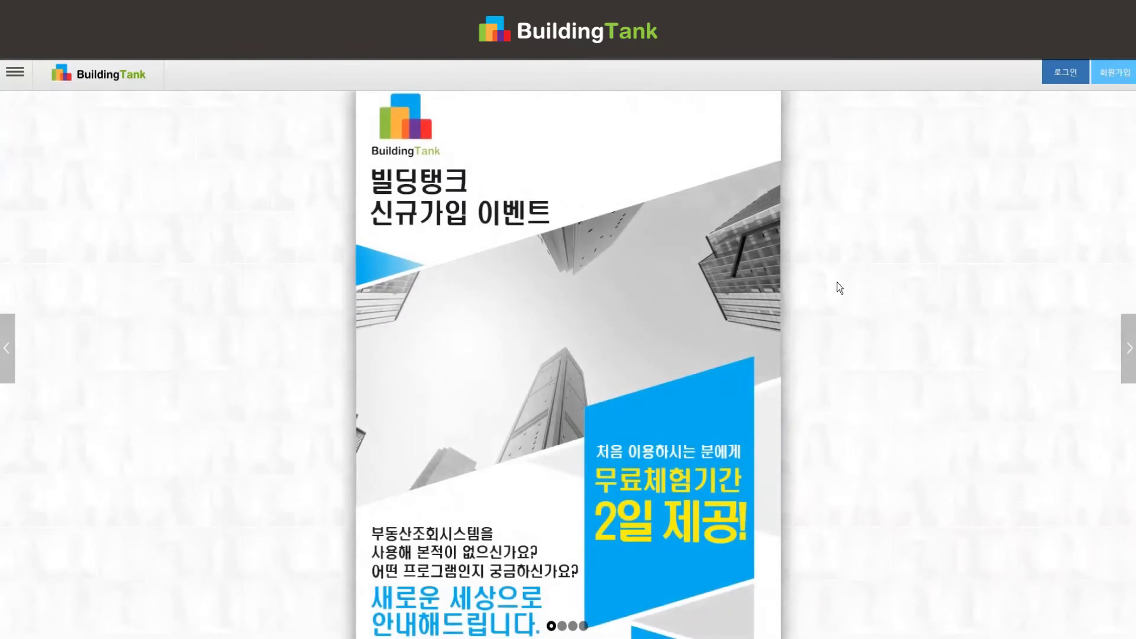
Look through the home page's service prices, features, screenshots and update history
scroll(837, 281, "down", 8)
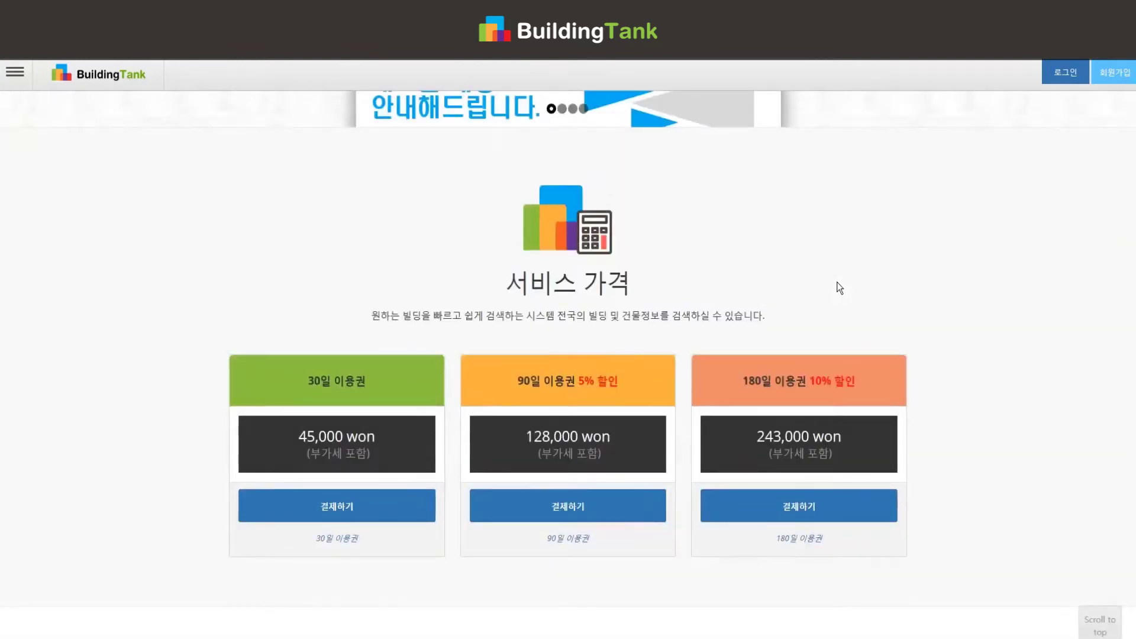
scroll(837, 281, "down", 6)
scroll(836, 282, "down", 3)
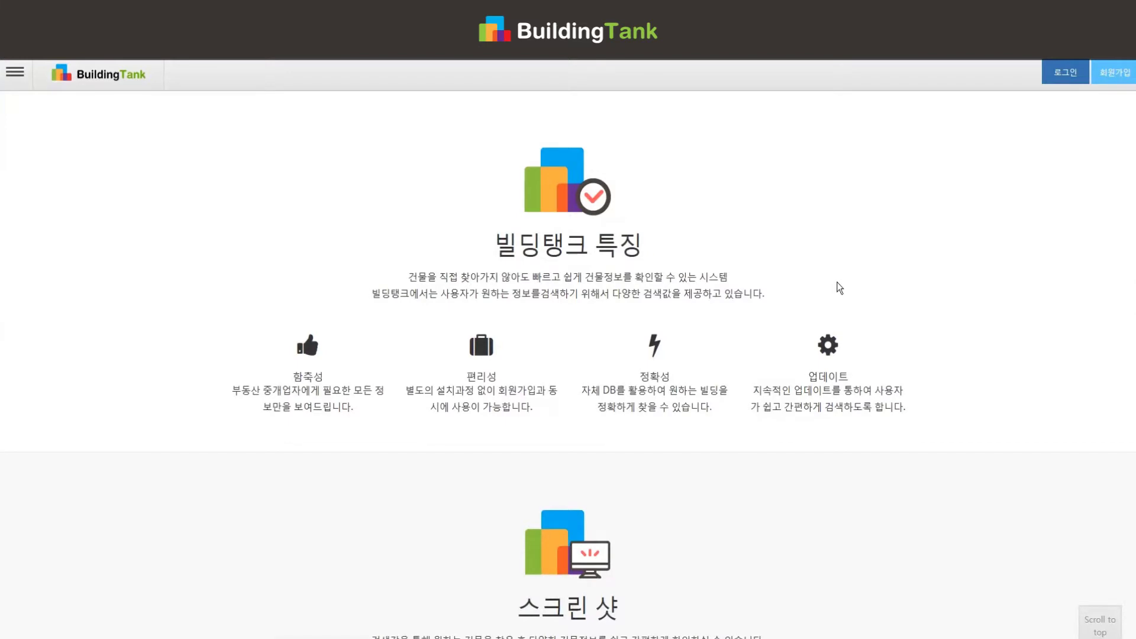
scroll(839, 289, "down", 9)
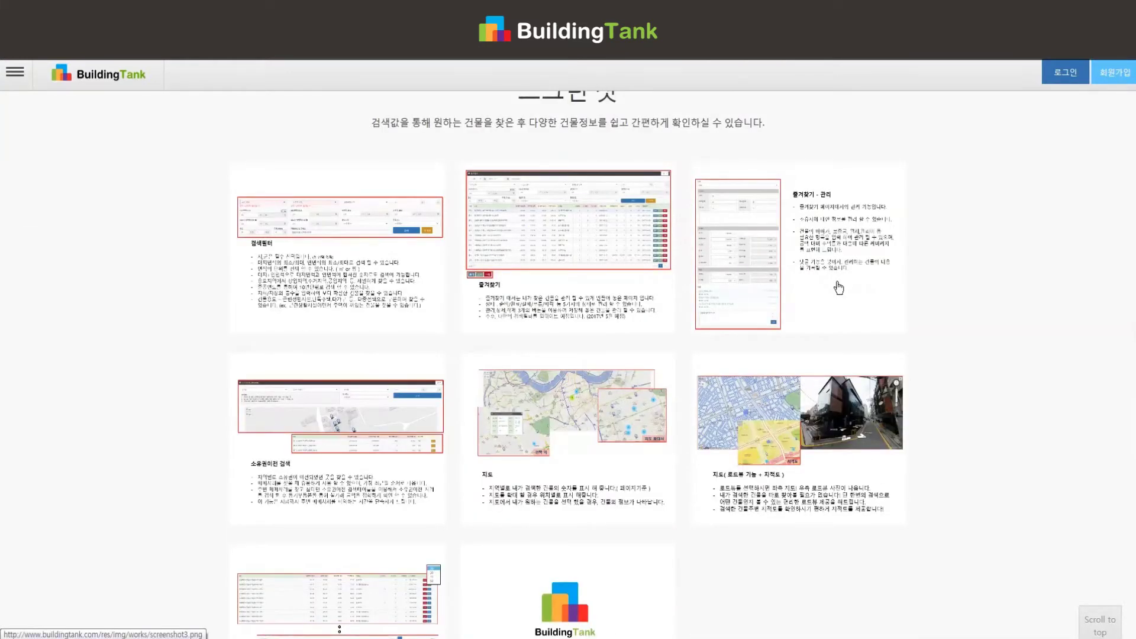
scroll(839, 288, "down", 9)
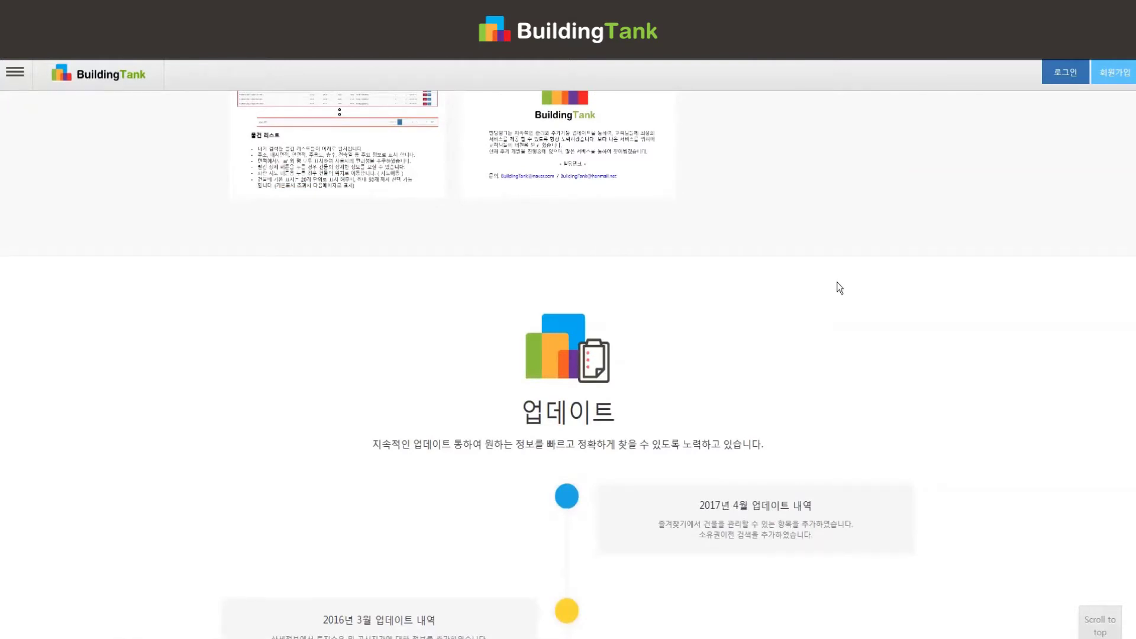
scroll(838, 284, "down", 9)
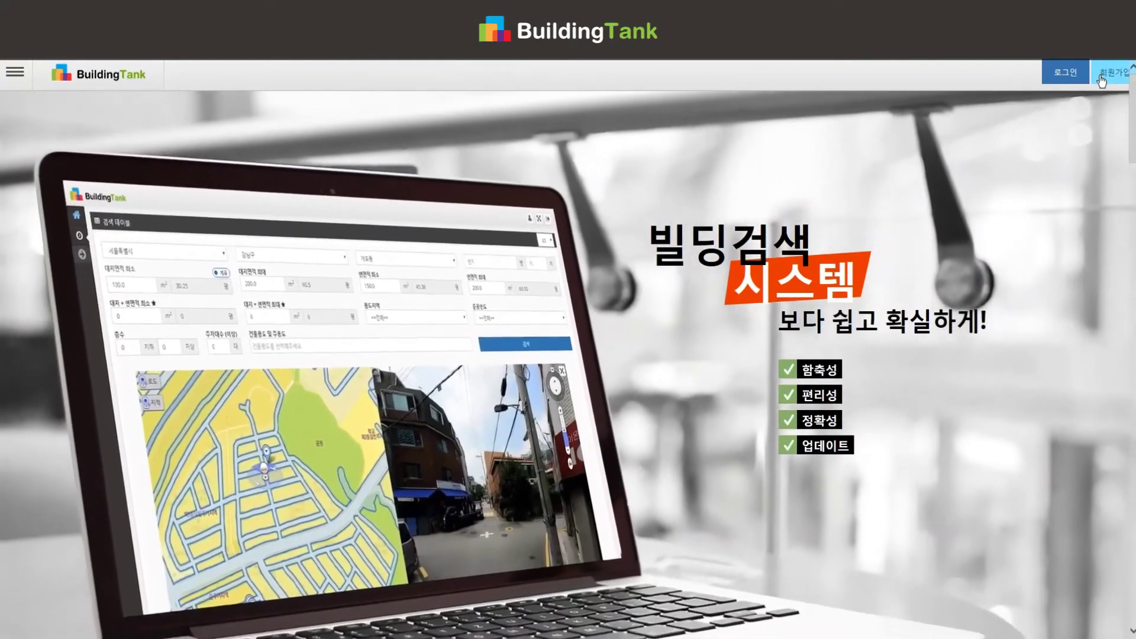
Start a membership sign-up, agree to all terms including promotional mail, and continue to the registration form
left_click(1101, 80)
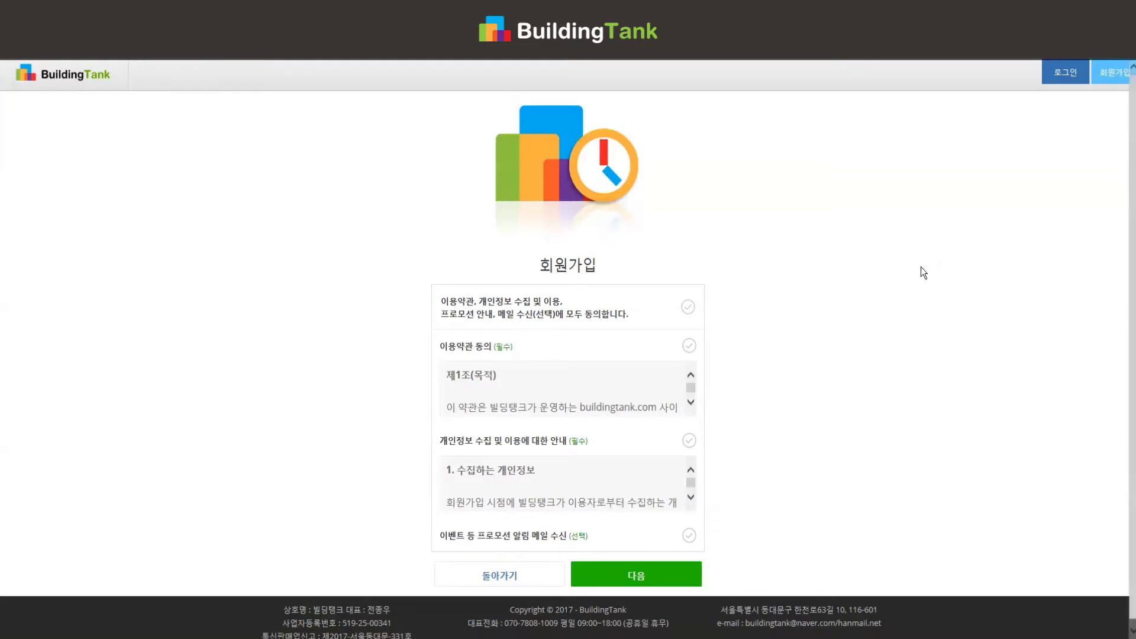
left_click(687, 307)
left_click(662, 572)
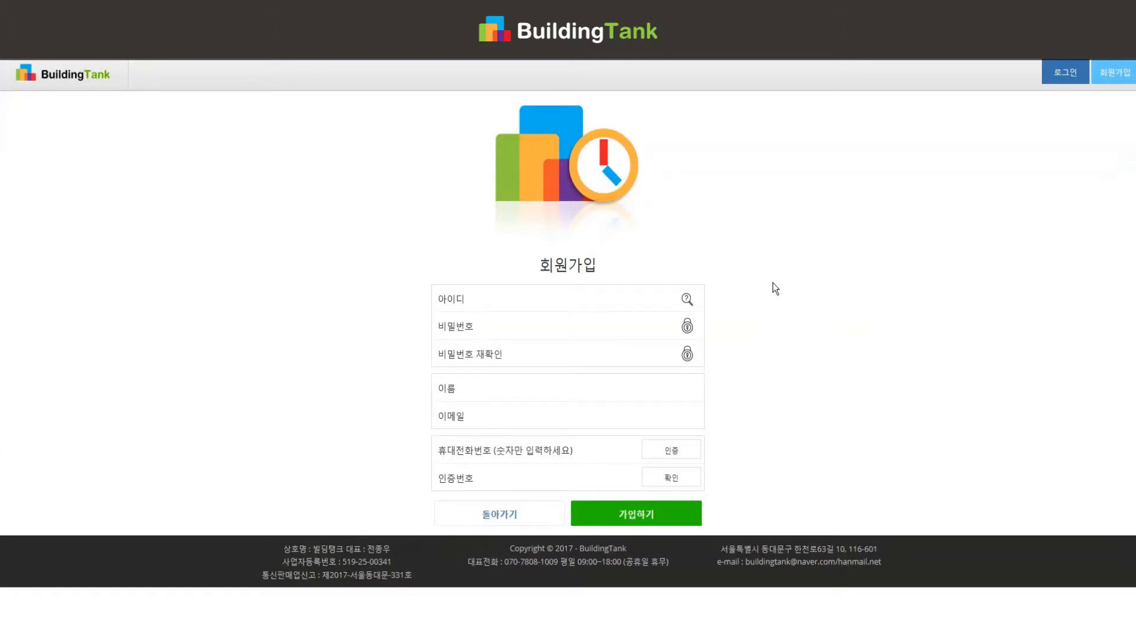
Go through the sign-up form's ID, password, password confirmation, name, e-mail, mobile number and verification code fields without filling them in
left_click(565, 302)
left_click(569, 332)
left_click(571, 352)
left_click(561, 391)
left_click(561, 412)
left_click(447, 450)
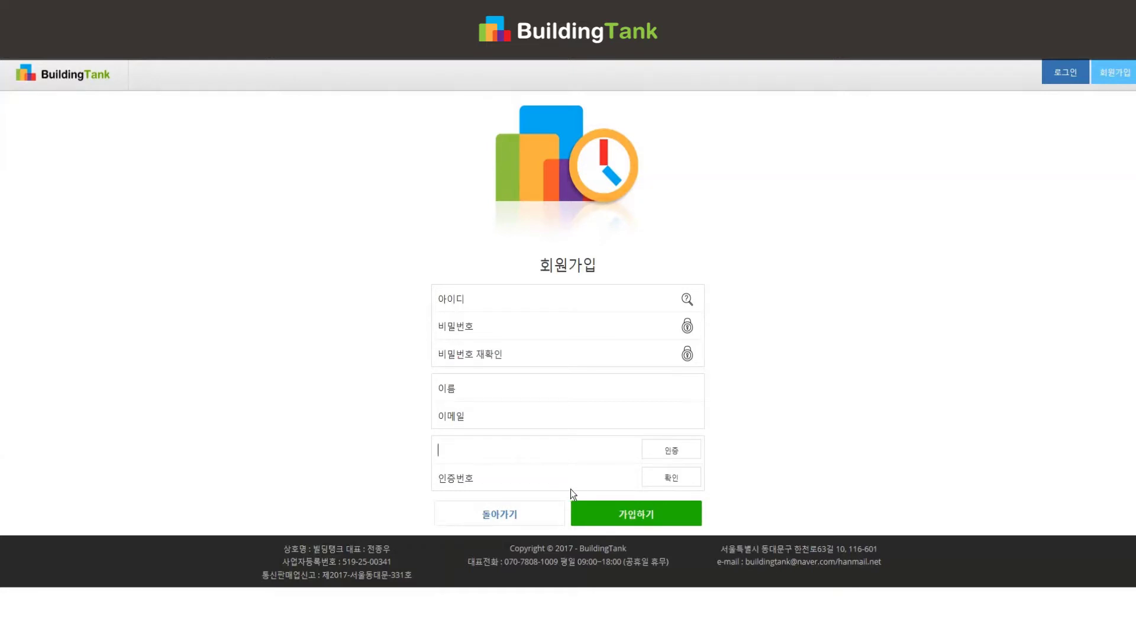
left_click(532, 478)
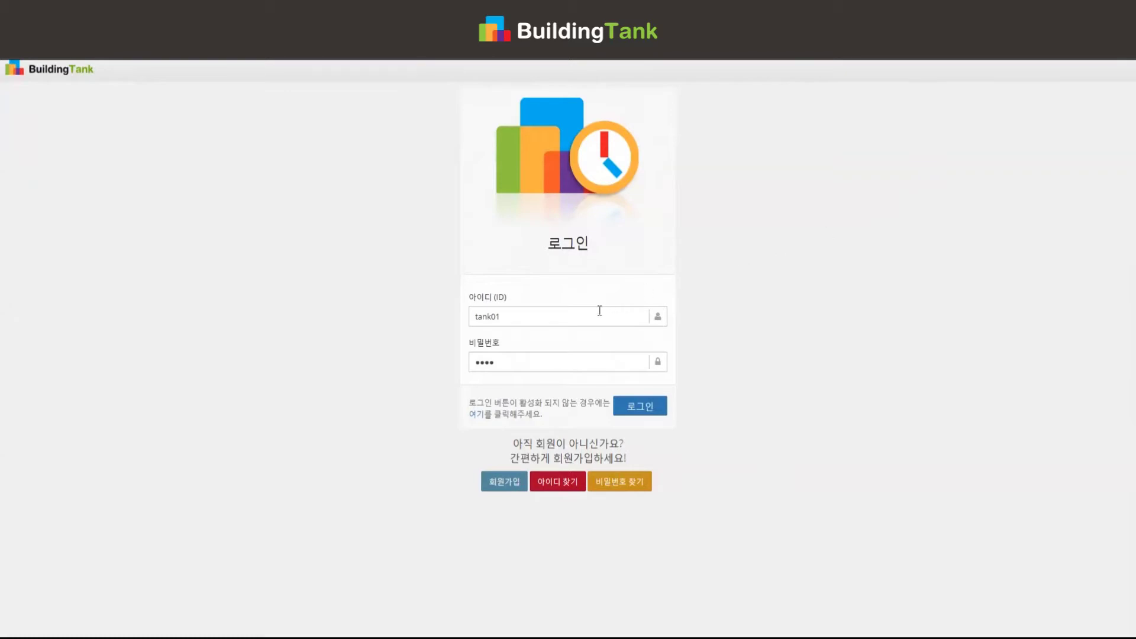
Log in with the account details already filled in and register this PC for access to the service
left_click(583, 361)
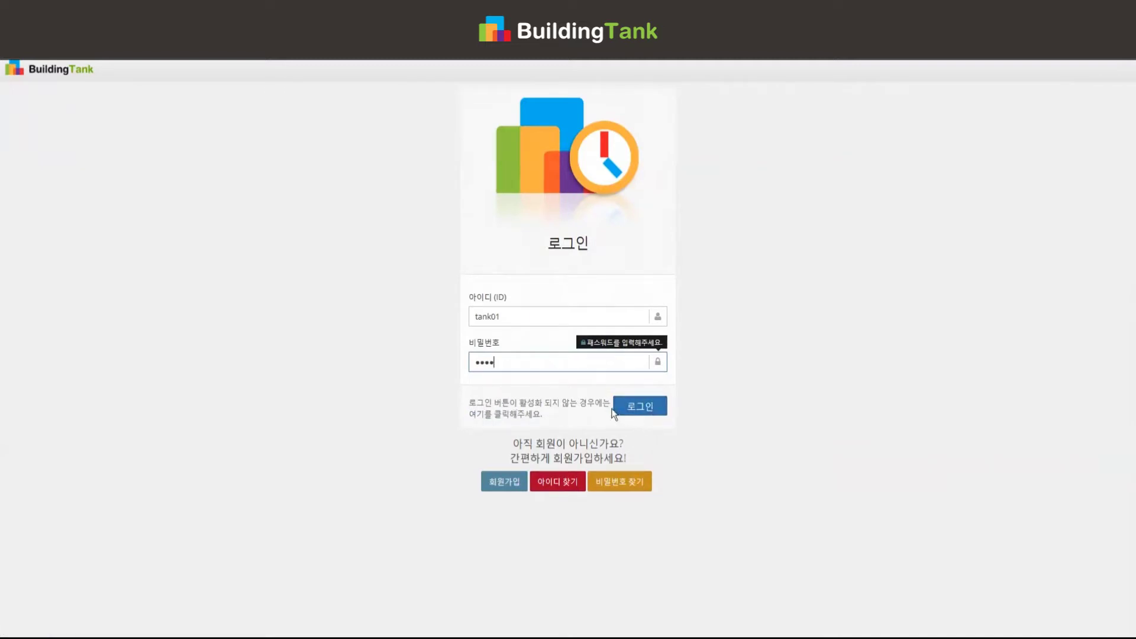
left_click(654, 409)
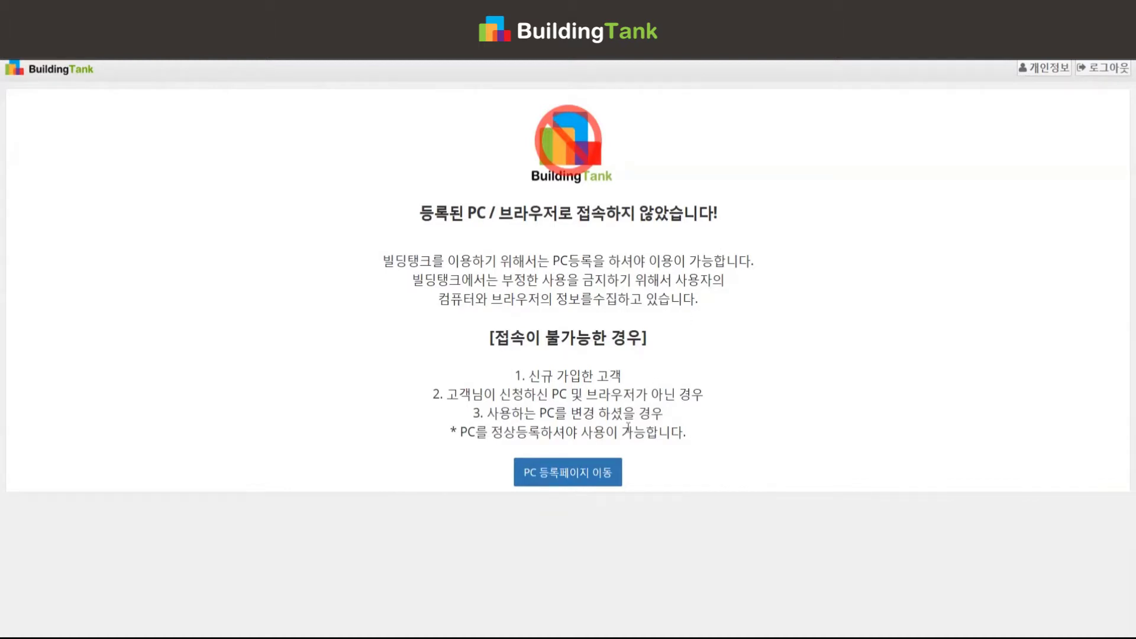
left_click(560, 483)
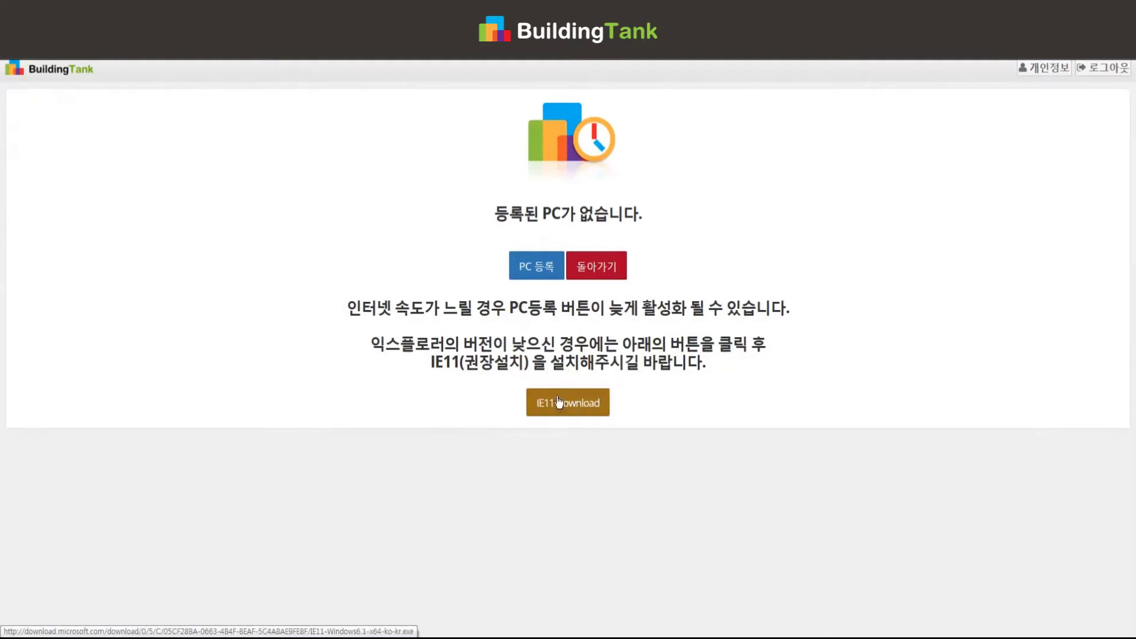
left_click(550, 275)
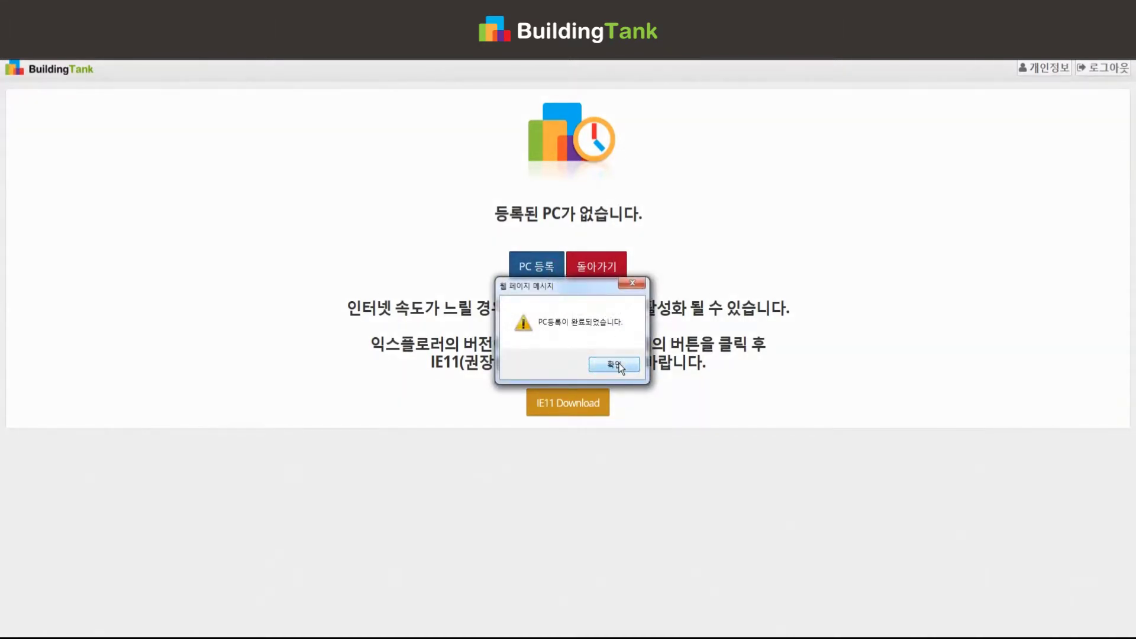
left_click(616, 365)
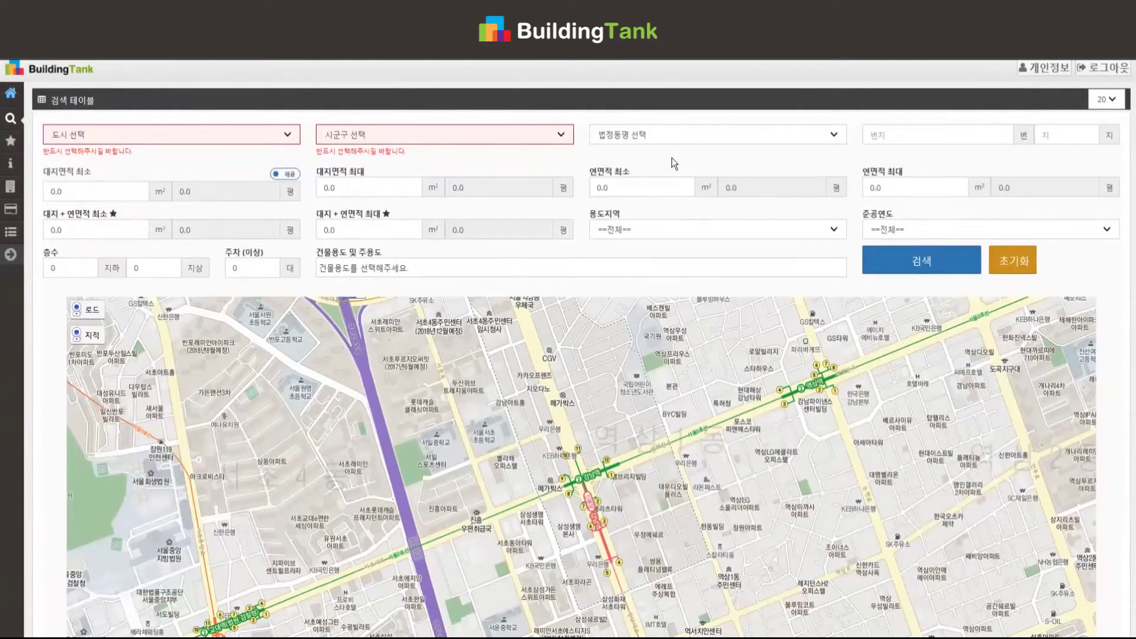
Search for all buildings in 서울특별시 강남구 and look through the result list
left_click(238, 136)
left_click(197, 148)
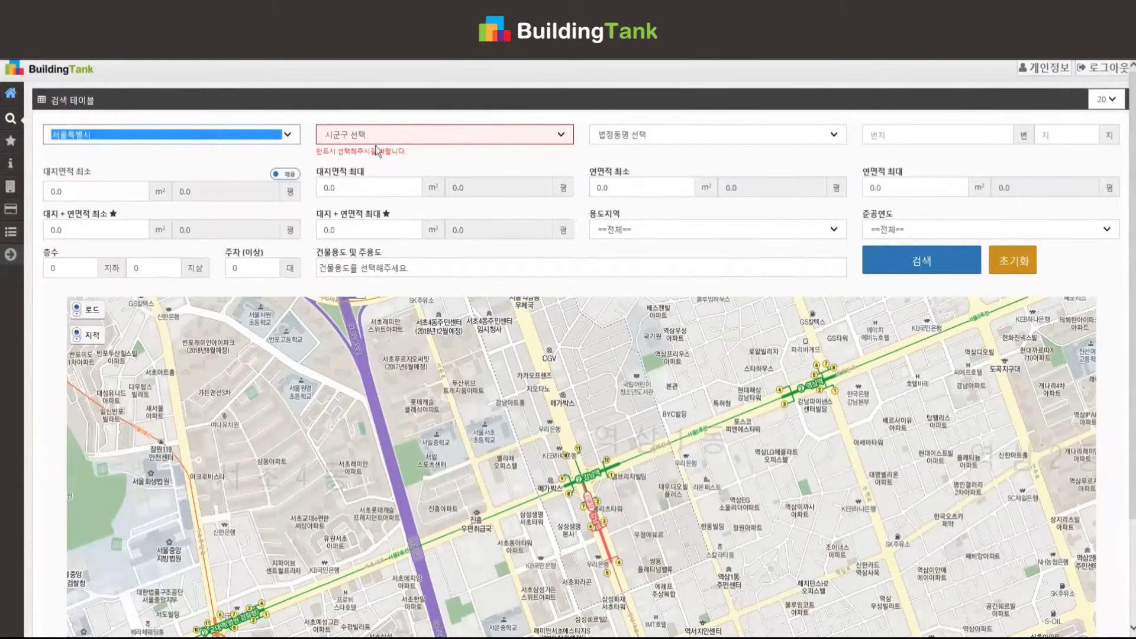
left_click(379, 138)
left_click(426, 148)
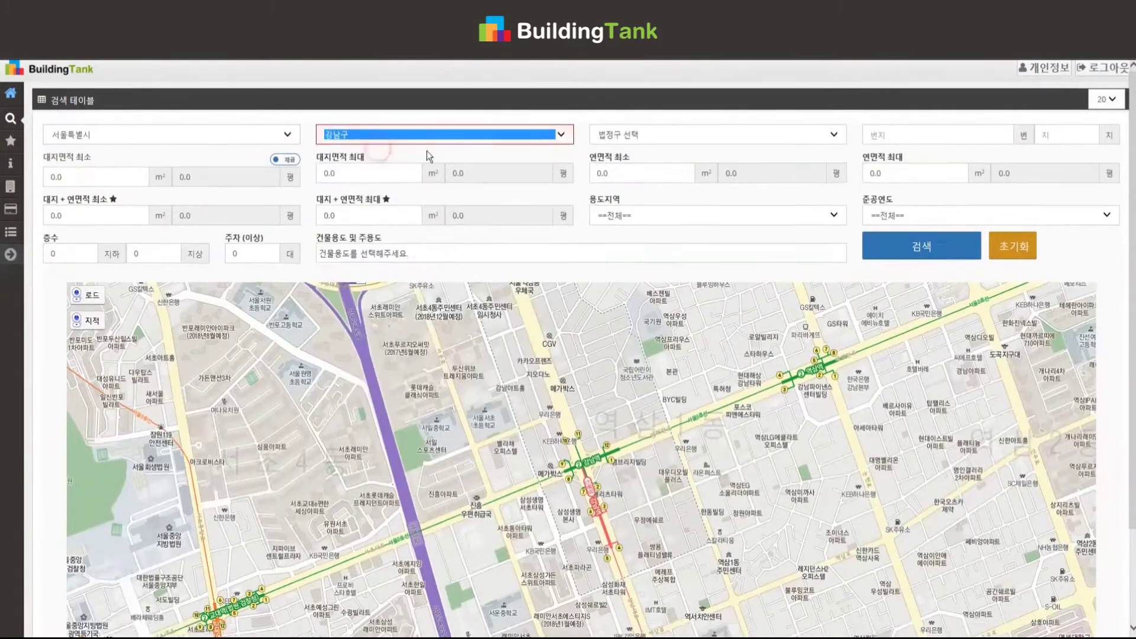
left_click(498, 153)
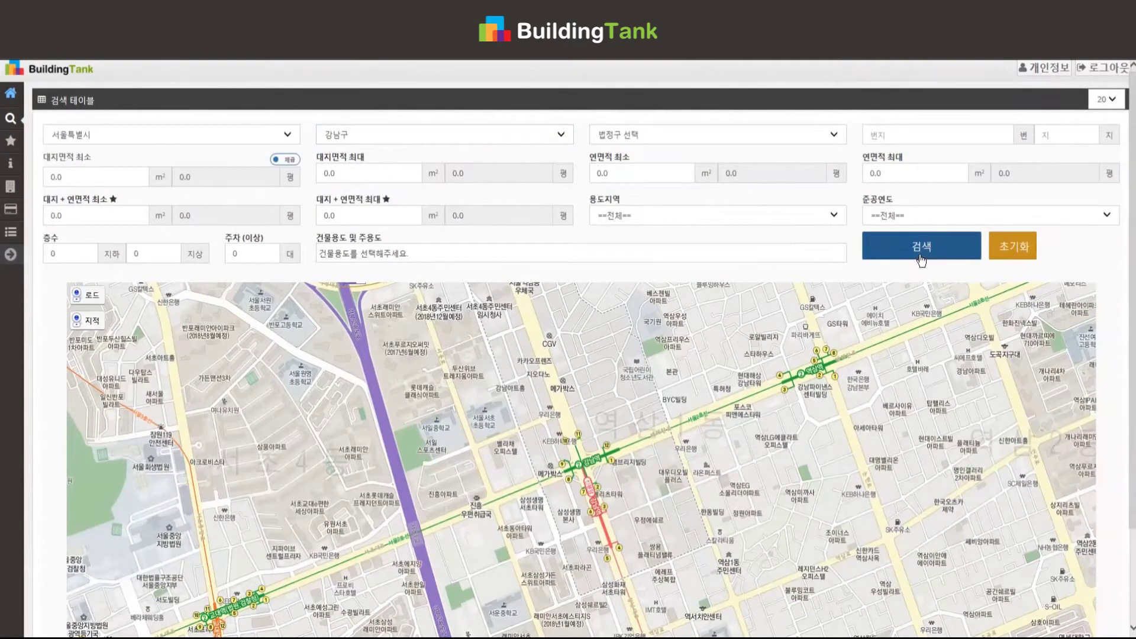
left_click(921, 256)
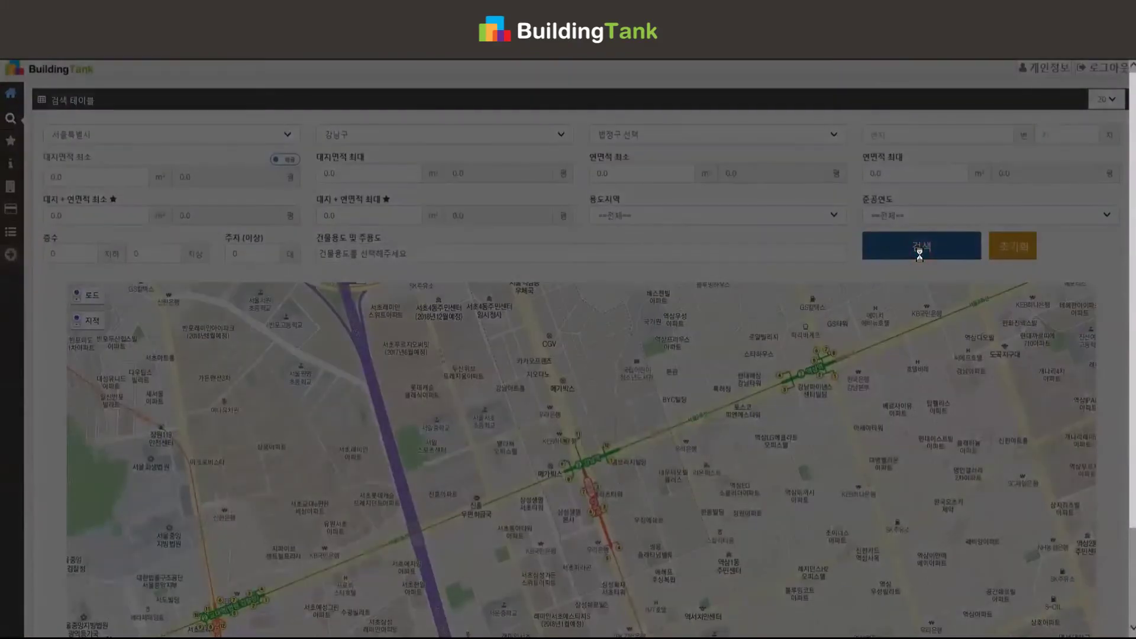
scroll(920, 256, "down", 5)
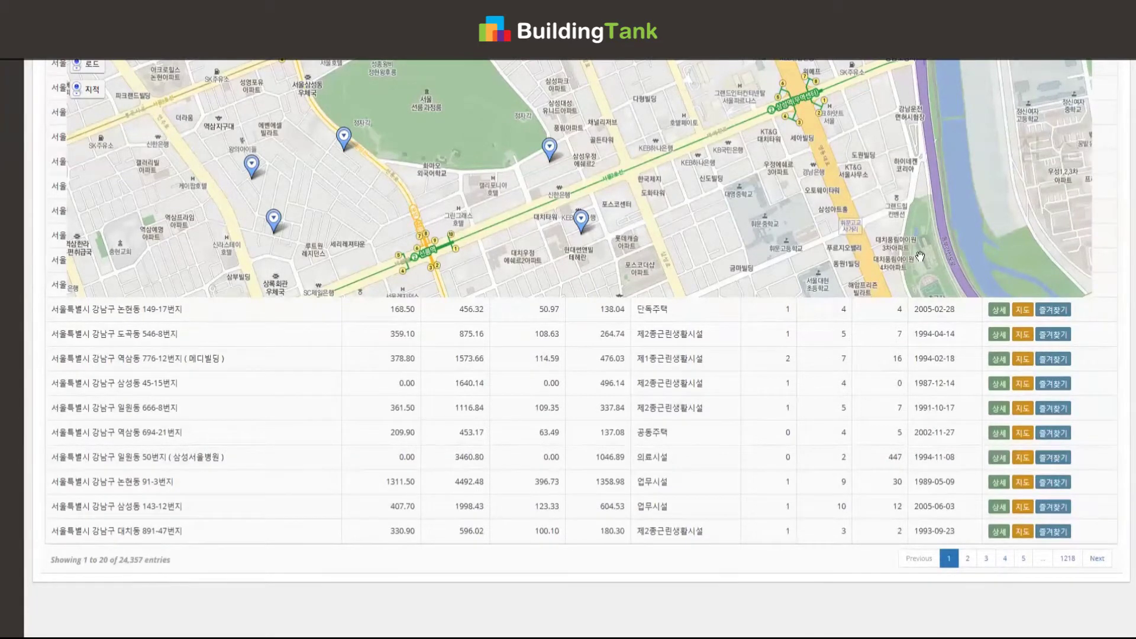
scroll(920, 256, "up", 4)
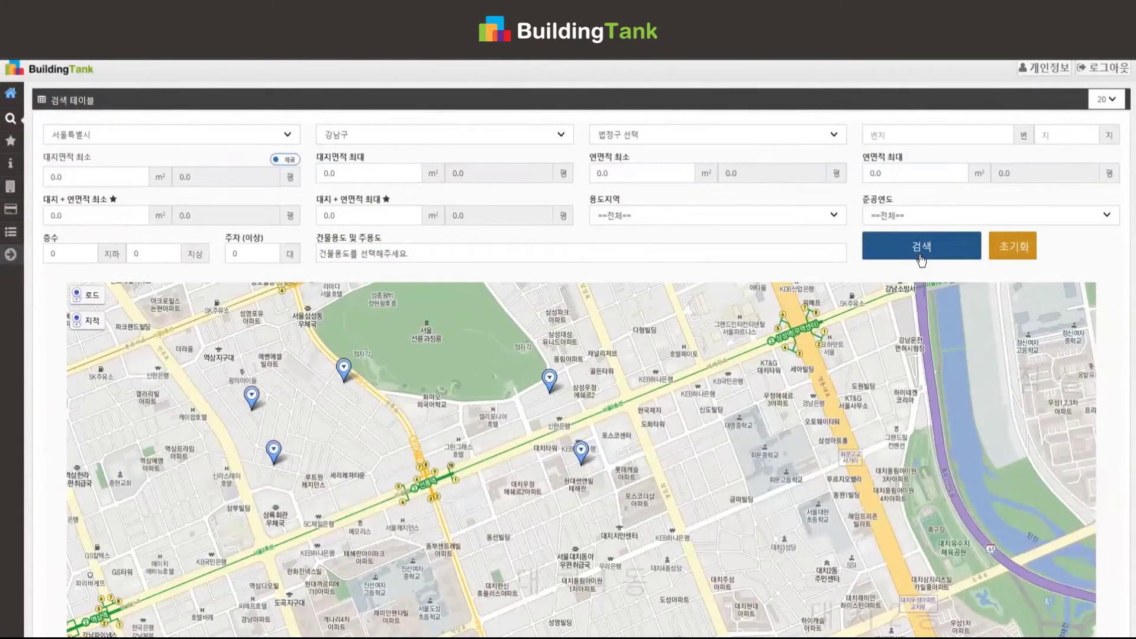
Narrow the search area to 역삼동 and switch the area input unit to 평
left_click(649, 135)
left_click(620, 247)
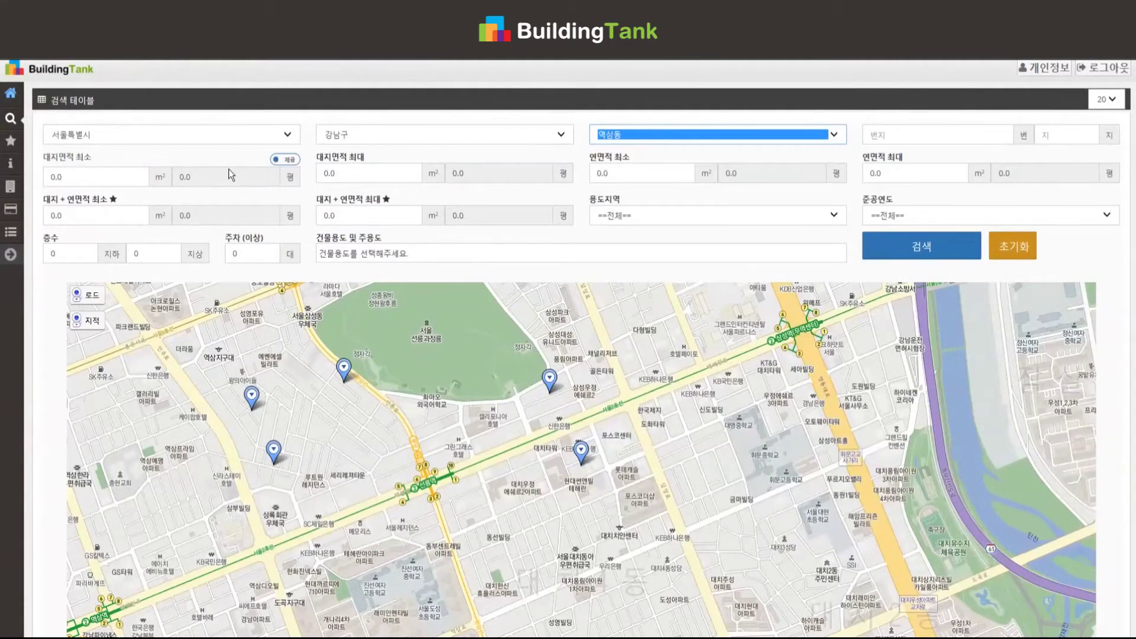
left_click(285, 160)
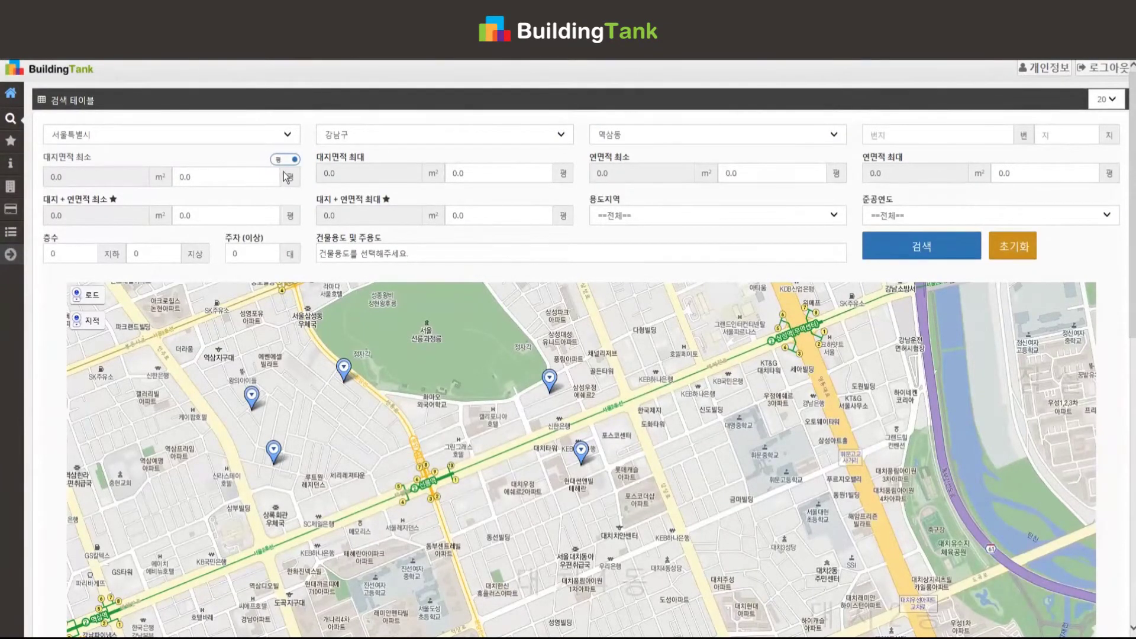
Set the land area (대지면적) range to 100–150 평 and the gross floor area (연면적) range to 300–400 평
left_click(233, 177)
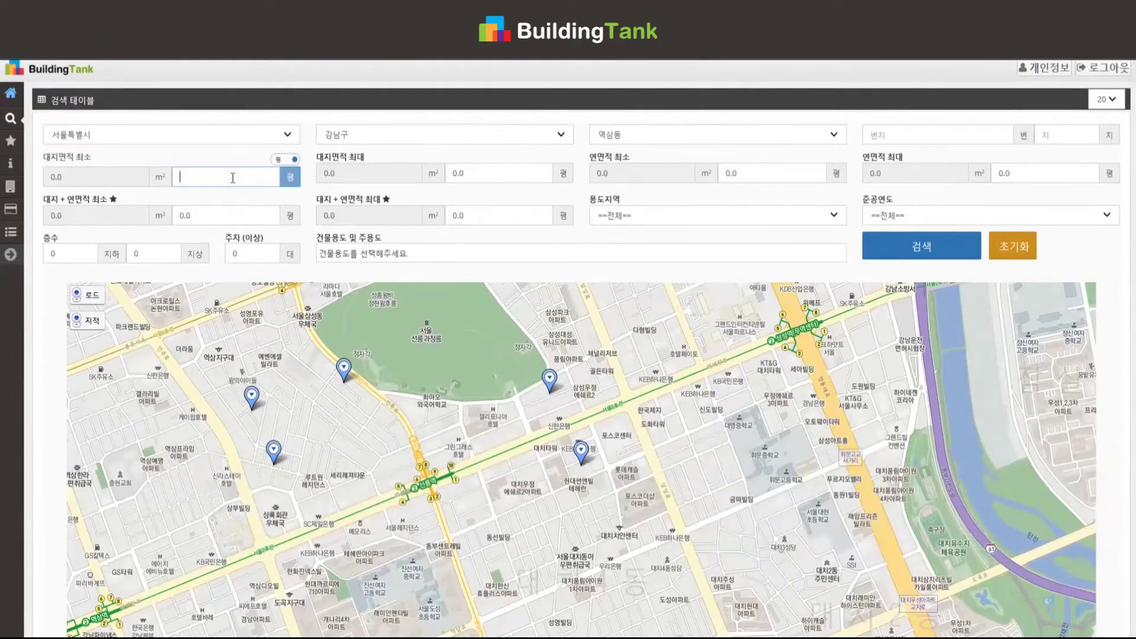
type("100")
key("Tab")
type("150")
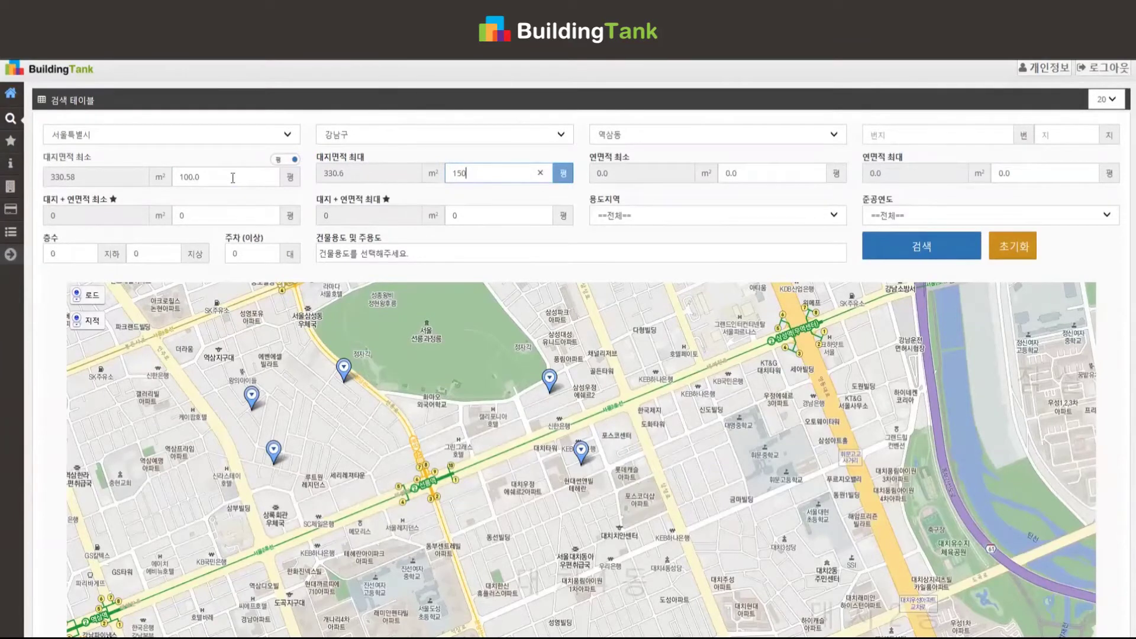
key("Tab")
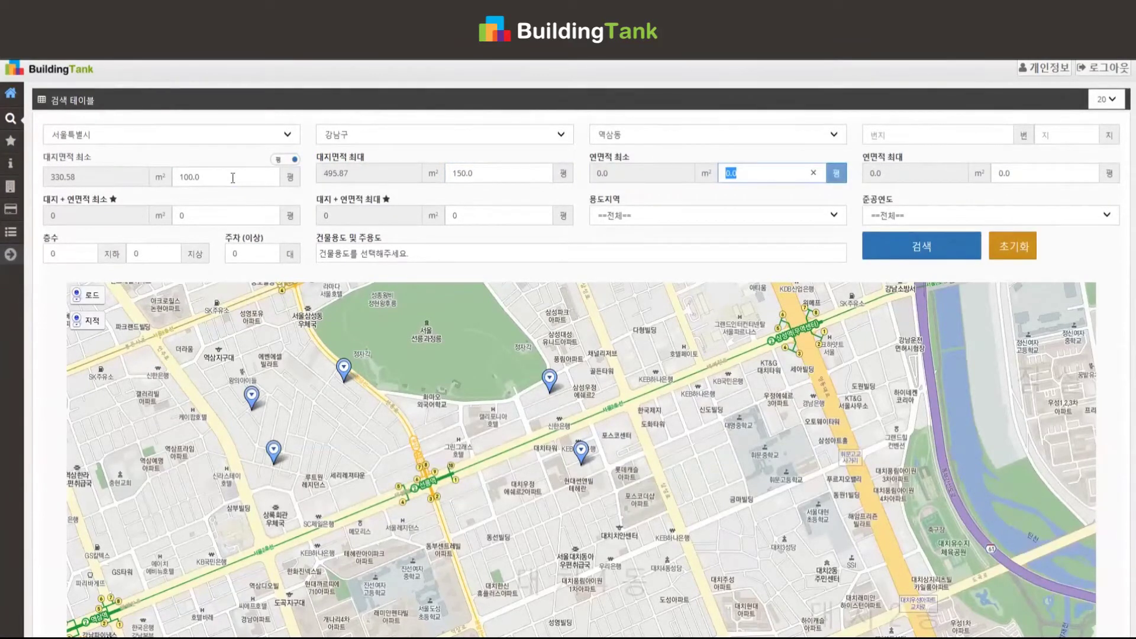
type("300")
key("Tab")
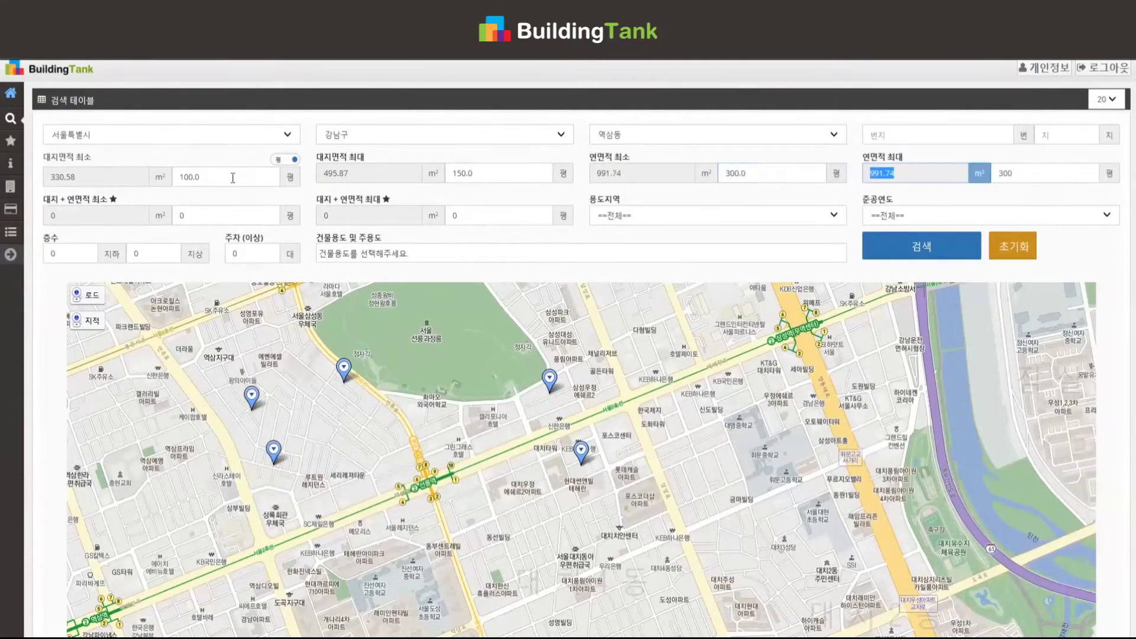
type("400")
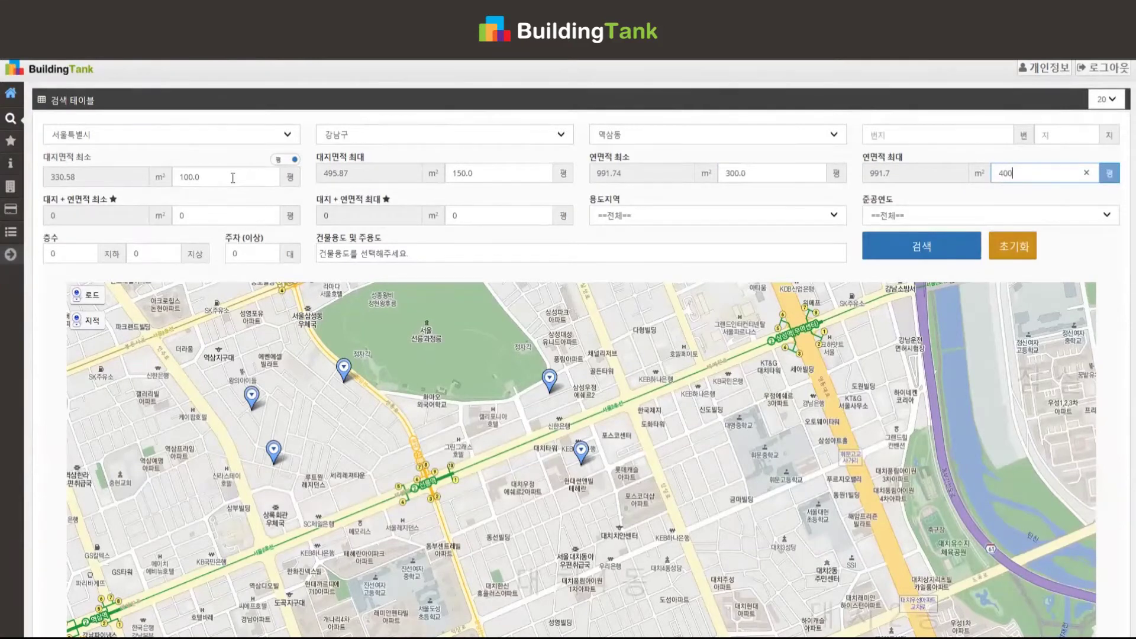
Run the building search with the area ranges and look through the listed properties
left_click(921, 251)
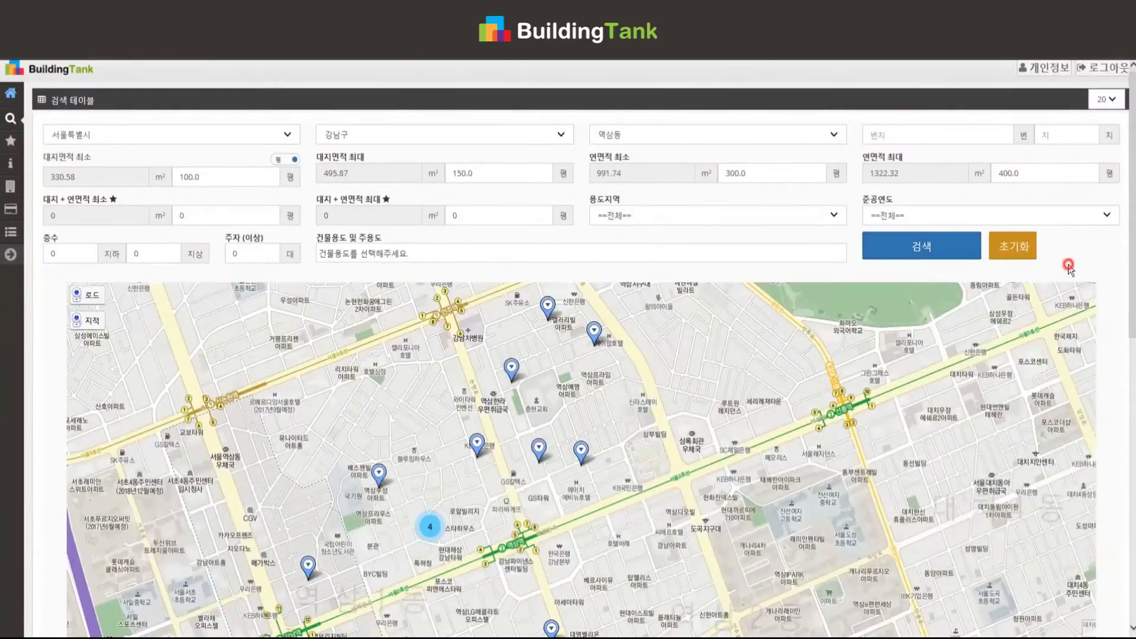
scroll(1071, 270, "down", 4)
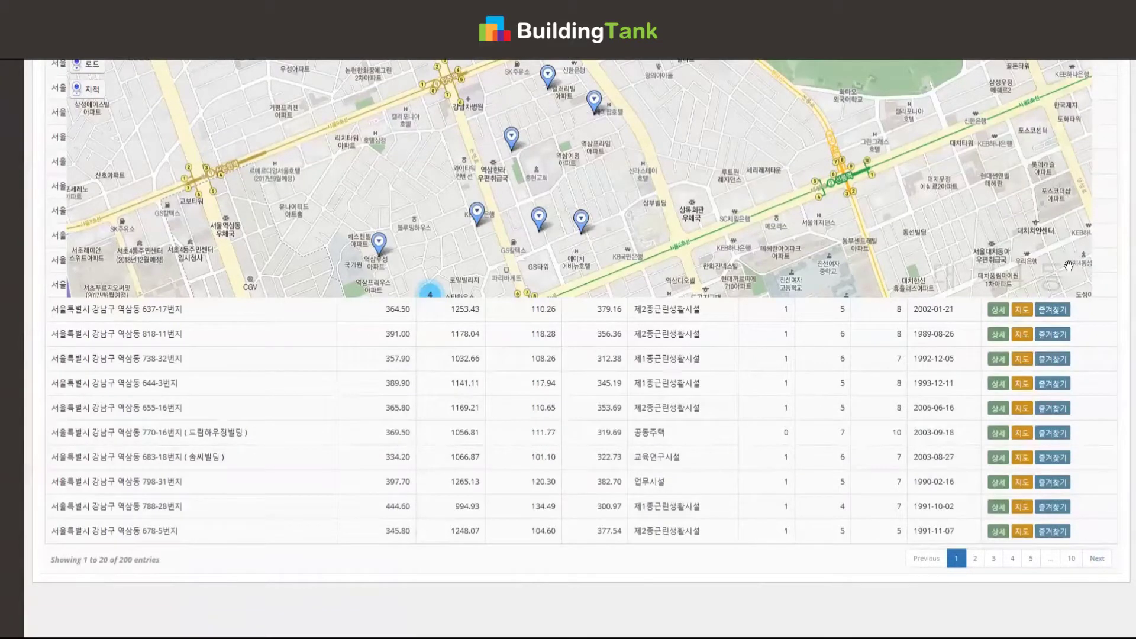
scroll(1069, 265, "up", 4)
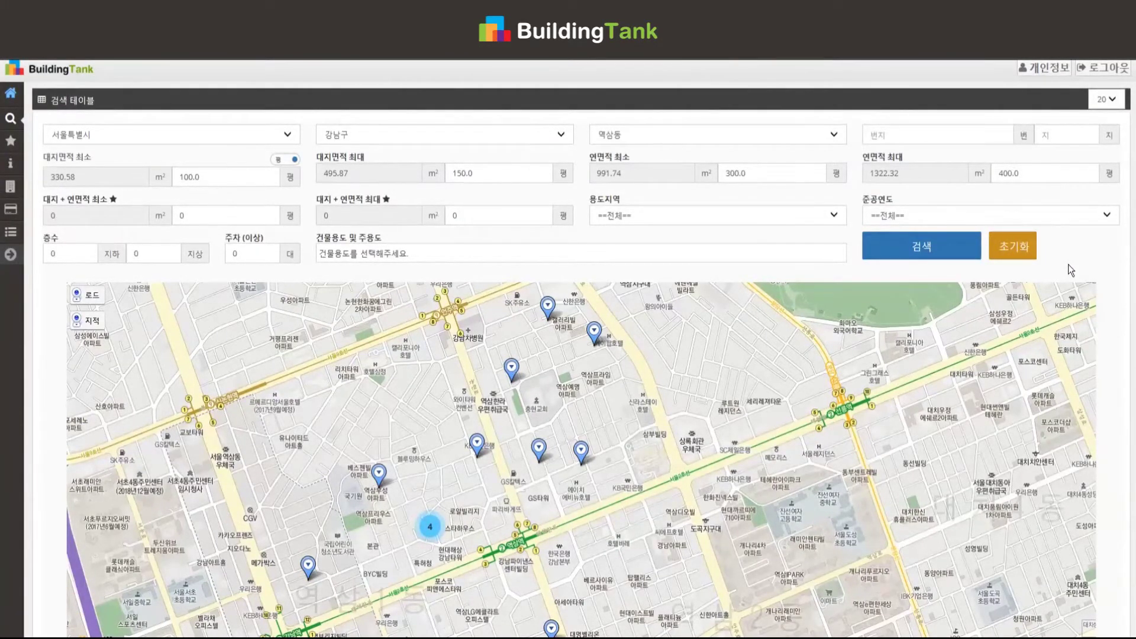
Filter the search by zoning 주거지역(전체) and completion period 2010년대, and run it again
left_click(655, 215)
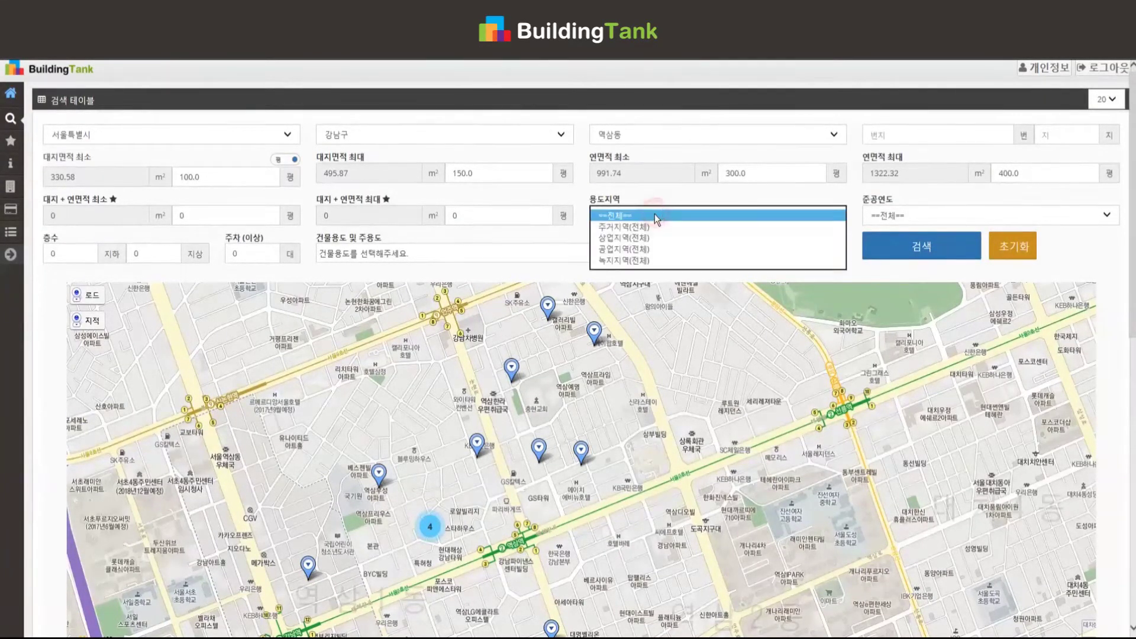
left_click(659, 227)
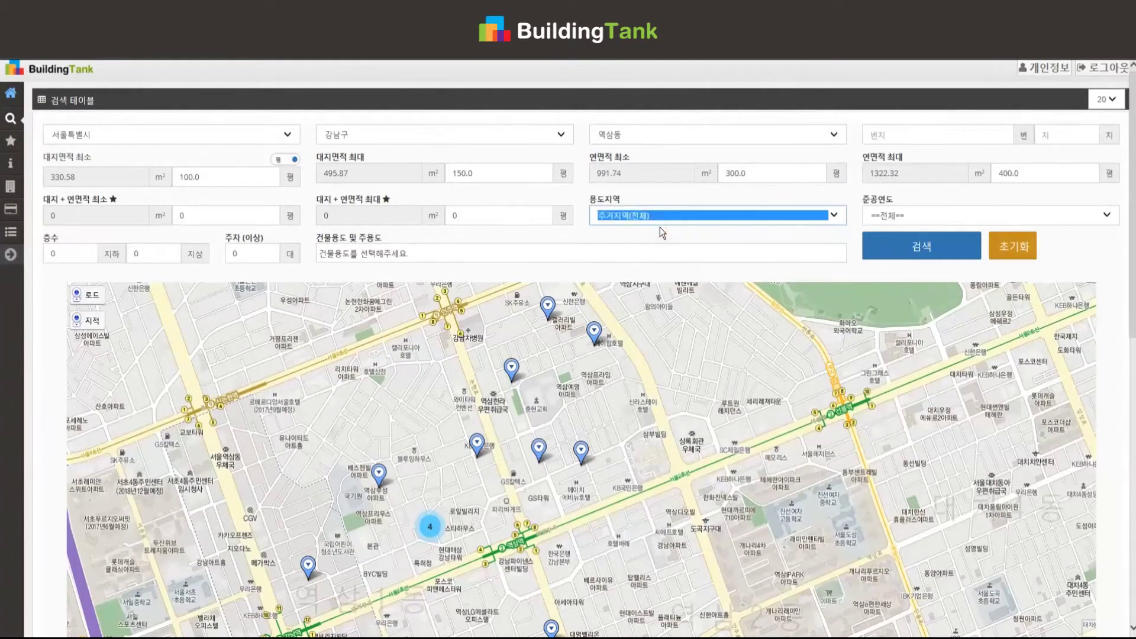
left_click(925, 217)
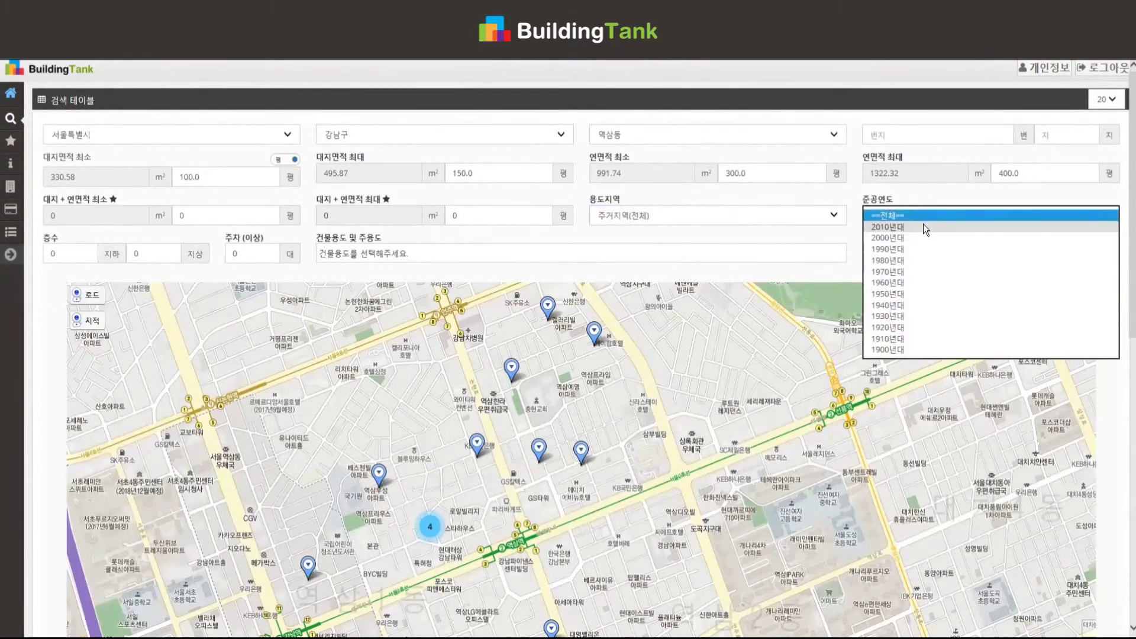
left_click(925, 228)
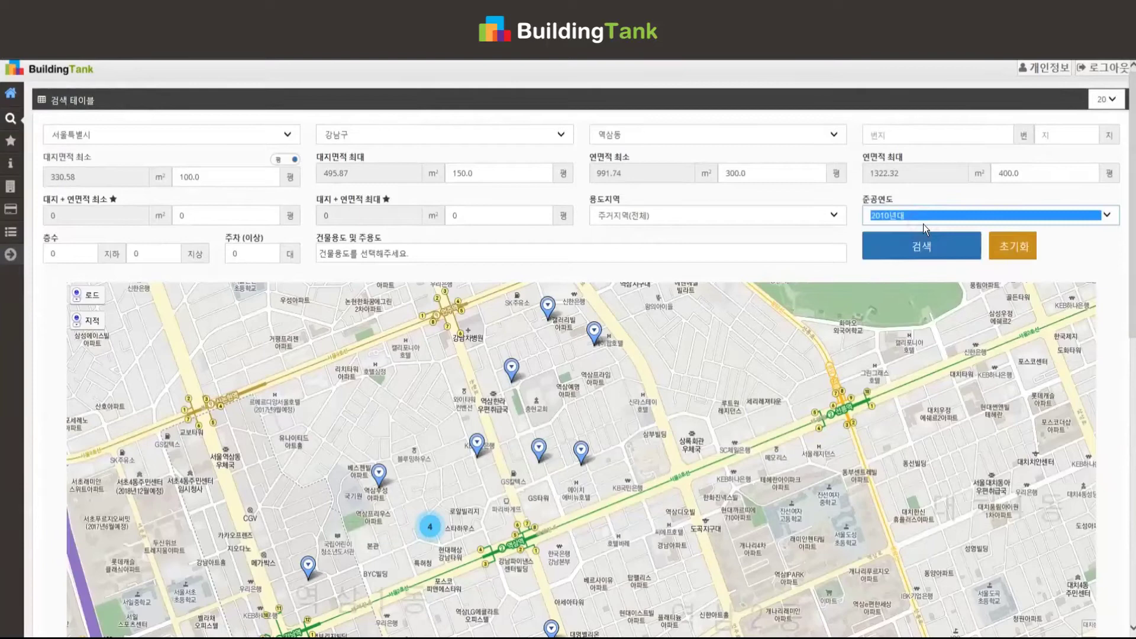
left_click(890, 253)
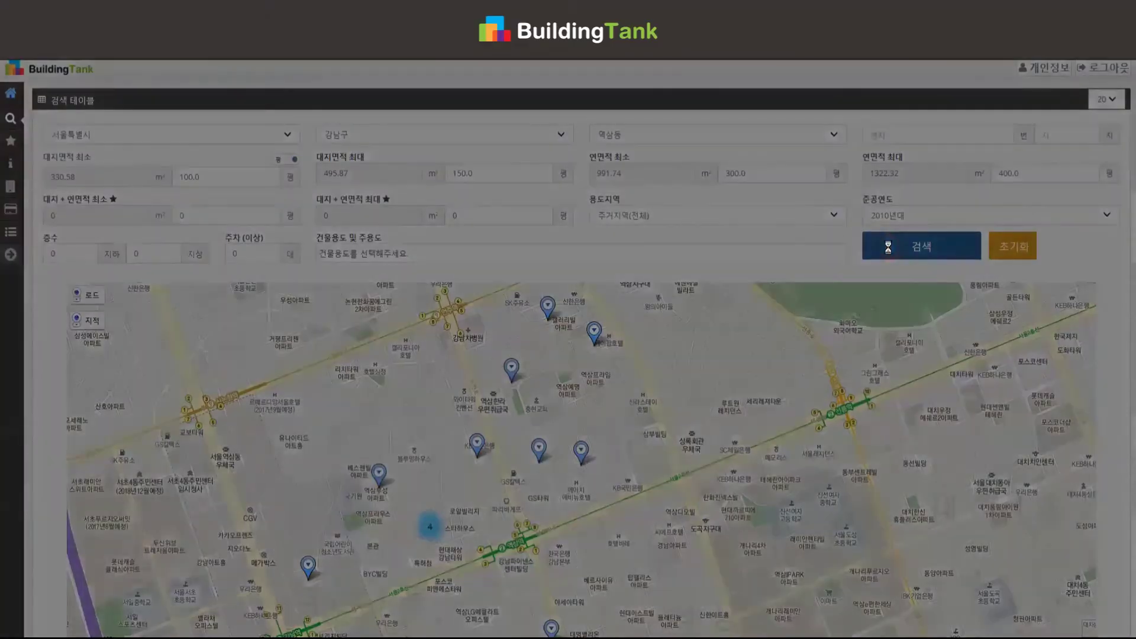
Reset the search conditions and set the location to 서울특별시 강남구
scroll(891, 254, "down", 4)
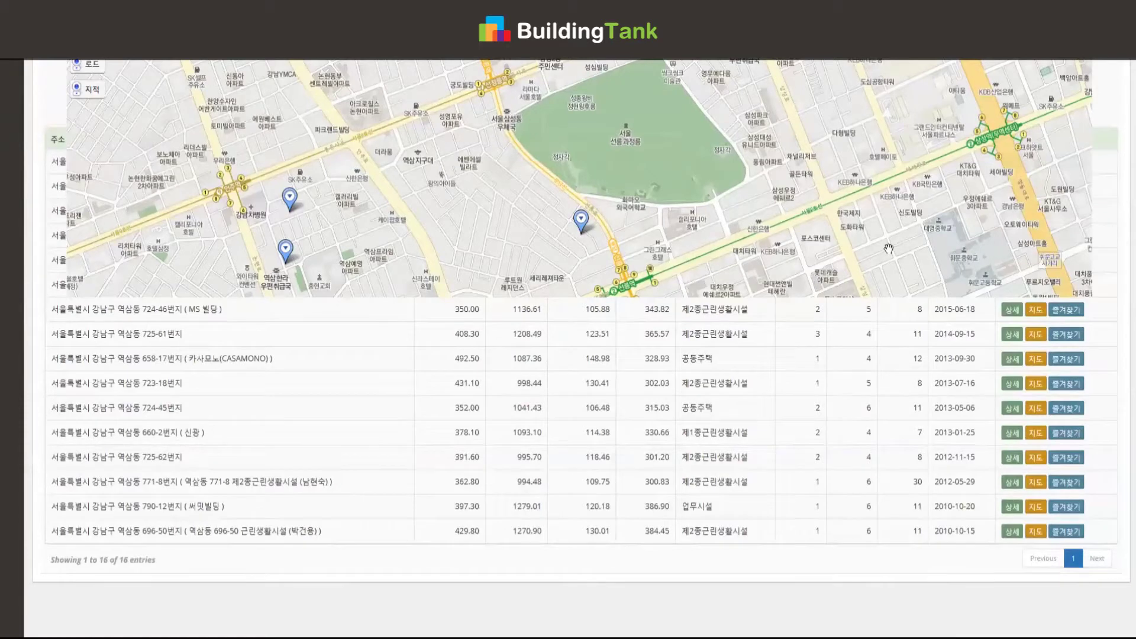
scroll(888, 248, "up", 4)
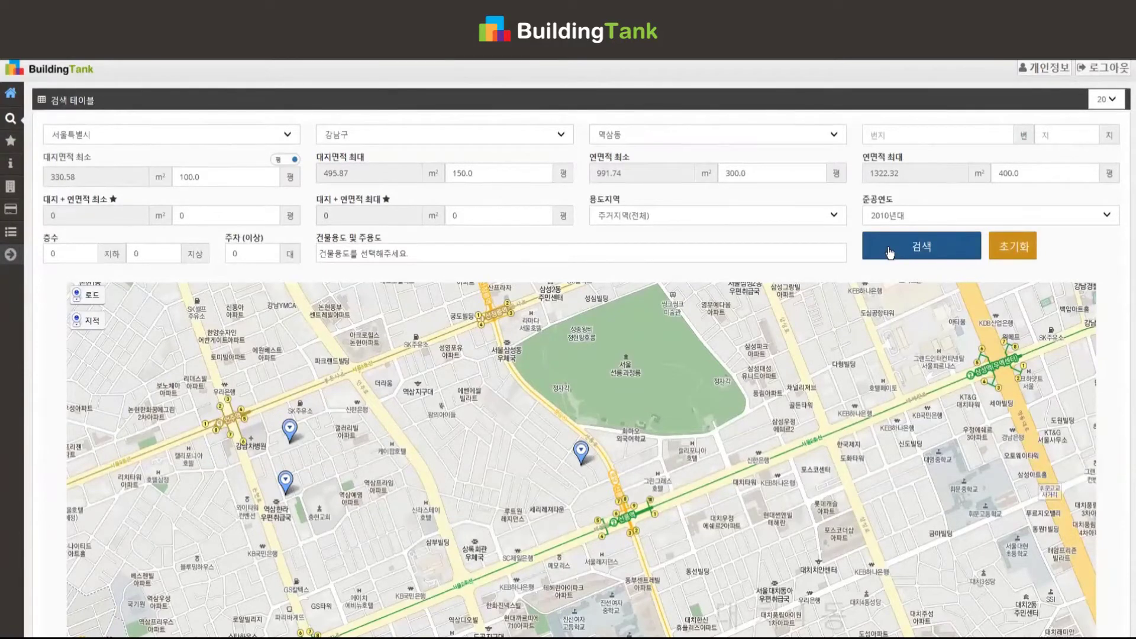
left_click(1014, 253)
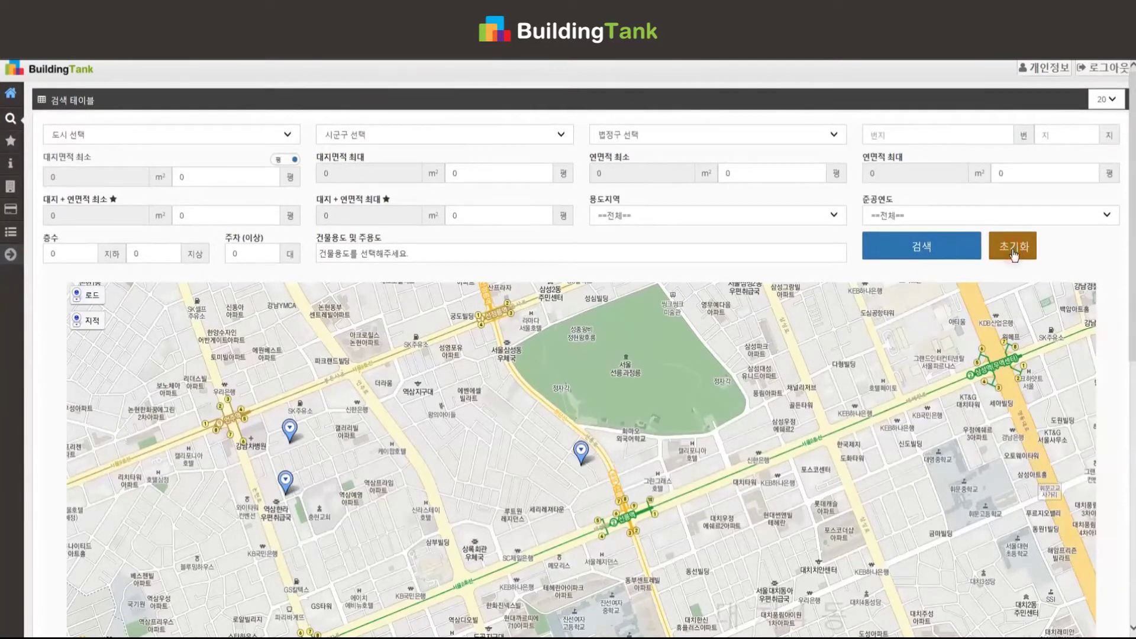
left_click(216, 141)
left_click(205, 147)
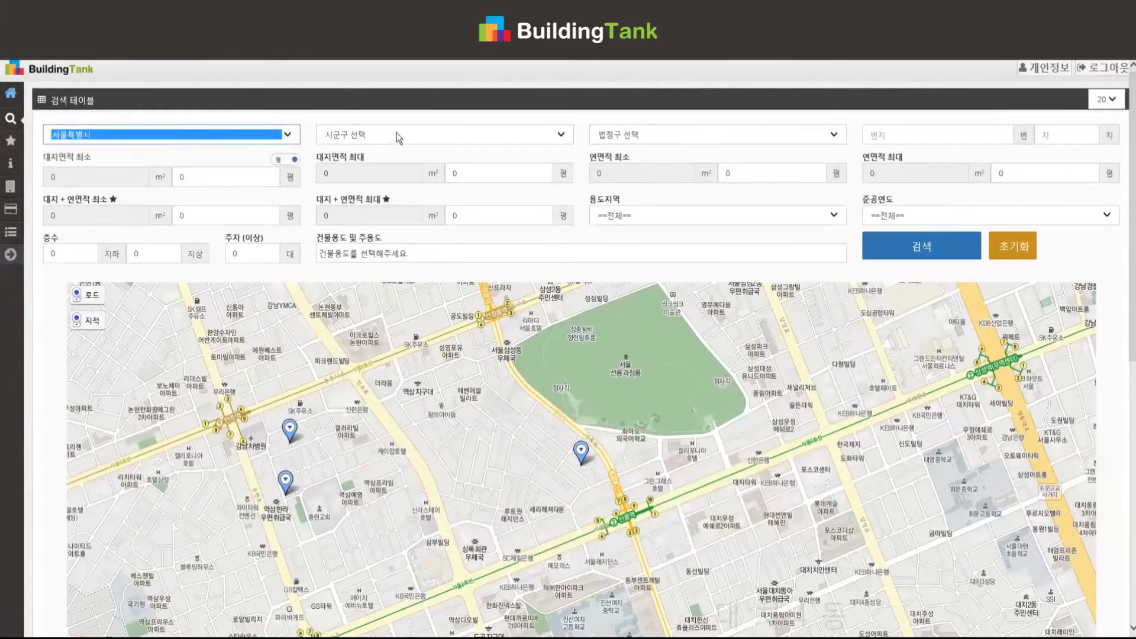
left_click(396, 135)
left_click(389, 147)
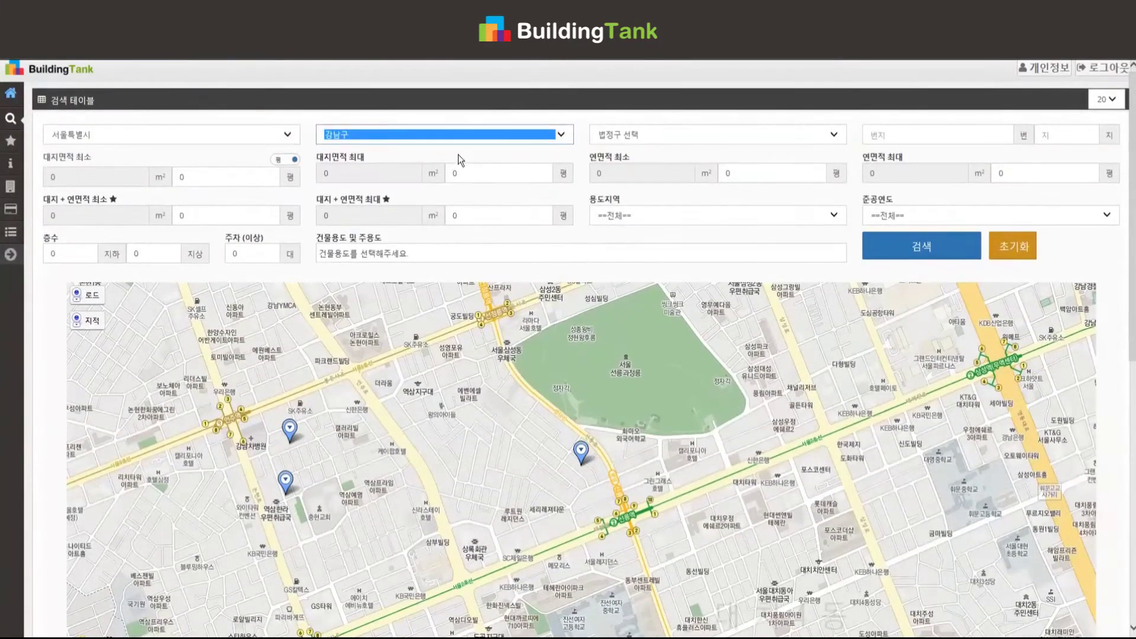
Switch the area input unit to m² and set the combined land and floor area (대지+연면적) range to 1800–2300 m²
left_click(206, 214)
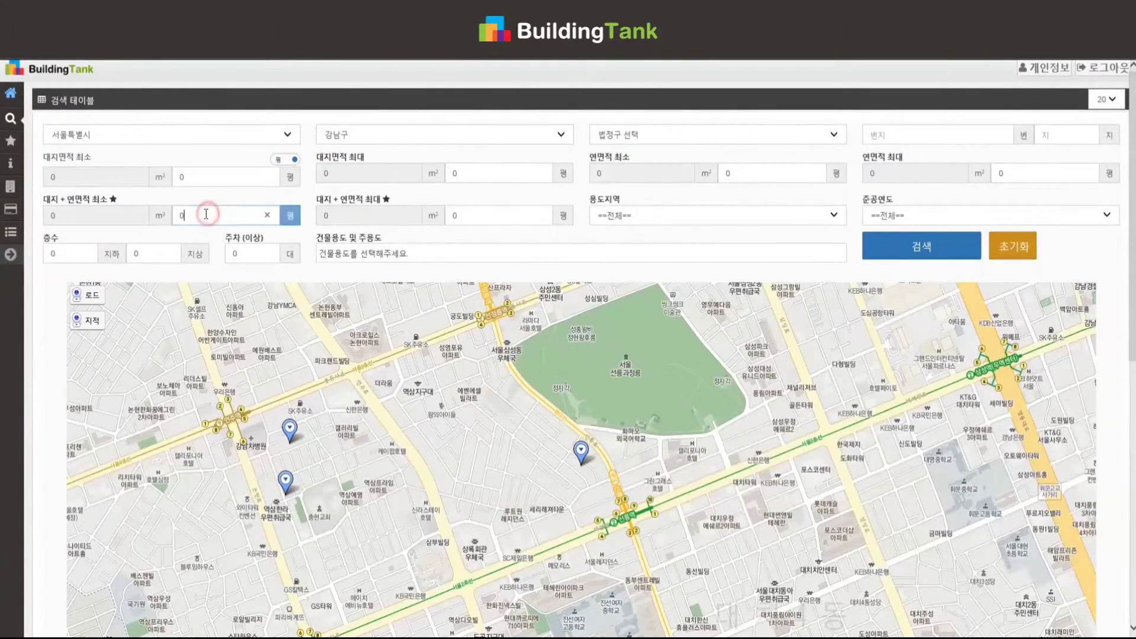
left_click_drag(206, 214, 168, 216)
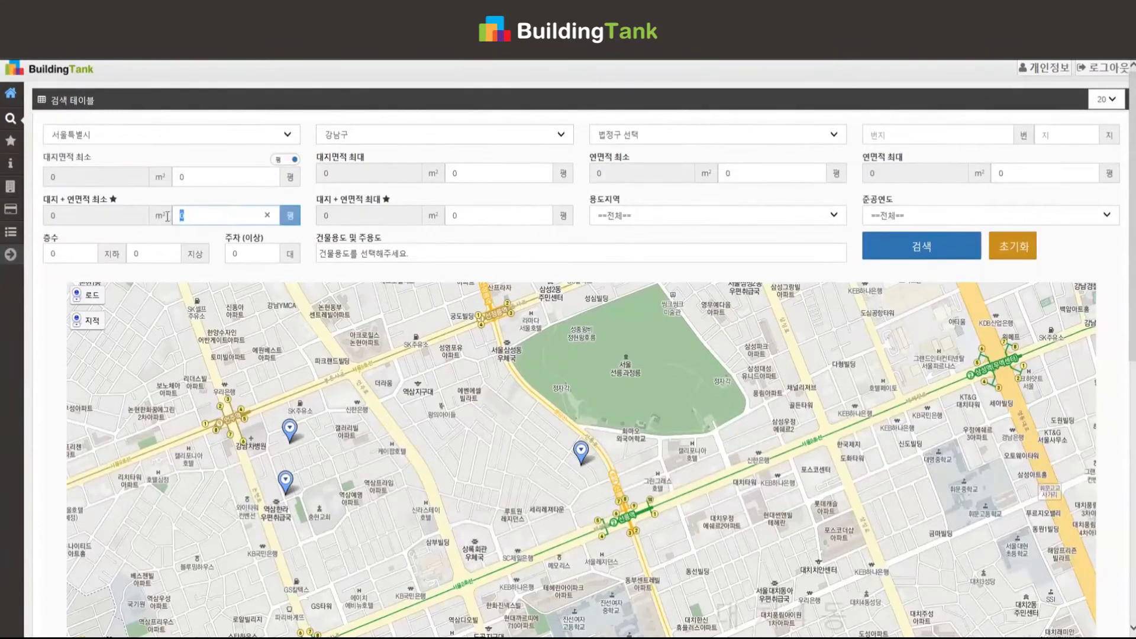
left_click(294, 161)
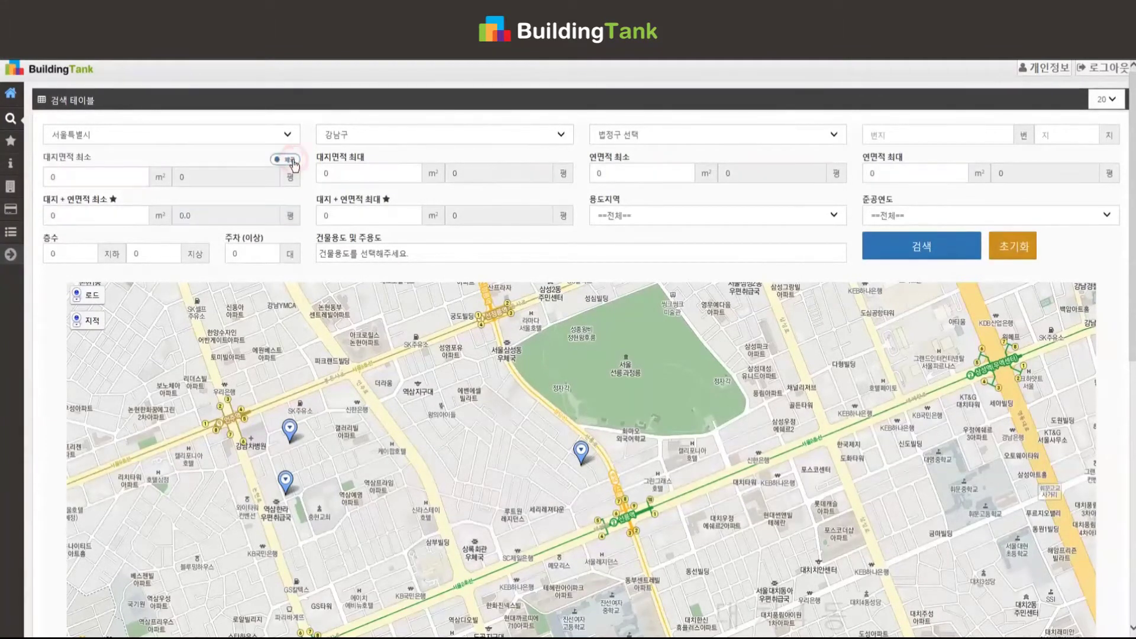
left_click(79, 216)
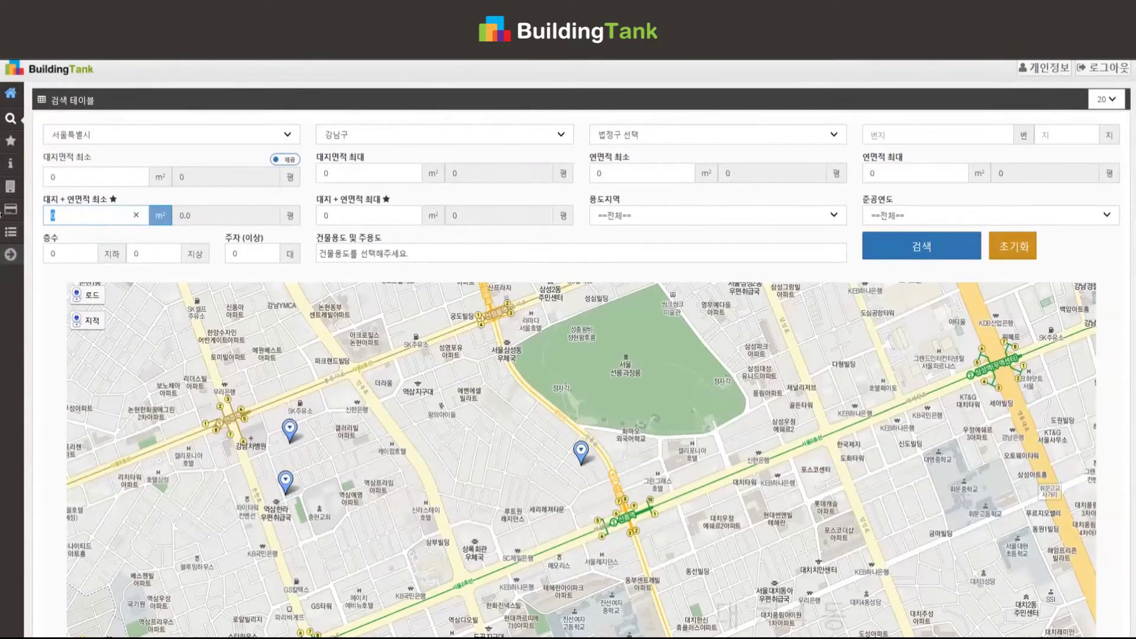
type("1800")
key("Tab")
key("Tab")
type("2300")
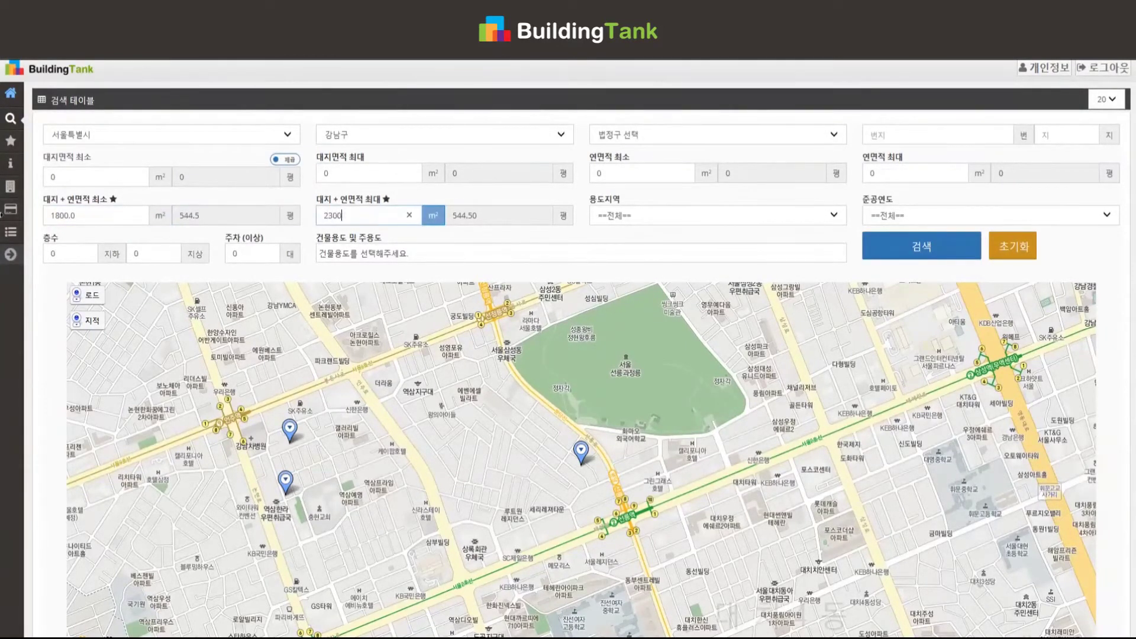
key("Tab")
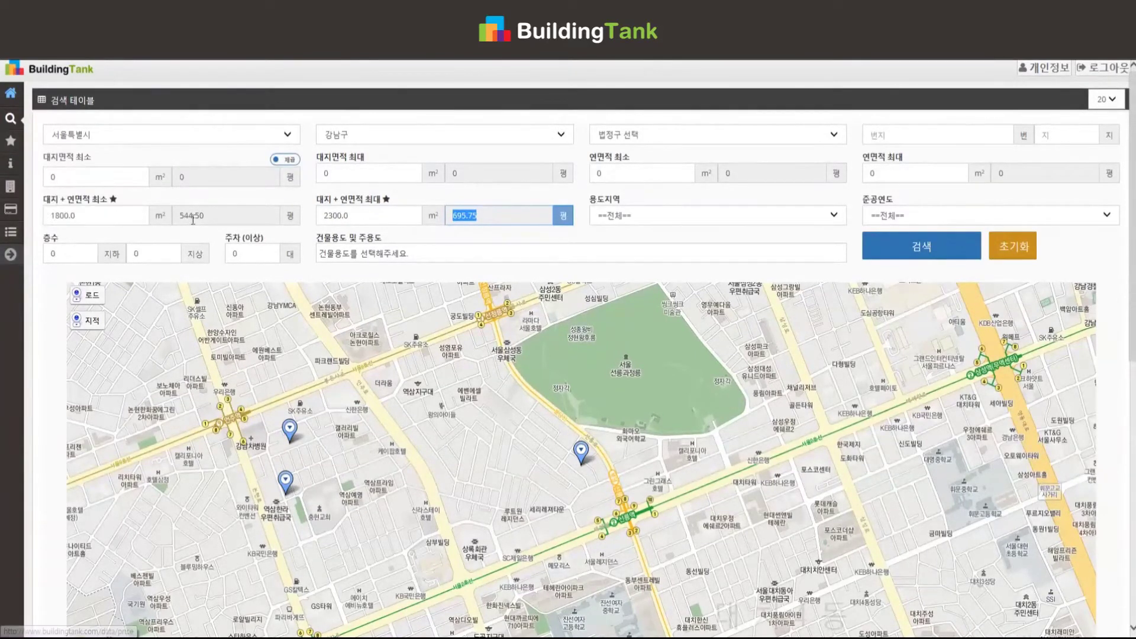
Filter by zoning 상업지역(전체) and completion period 1990년대
left_click(808, 216)
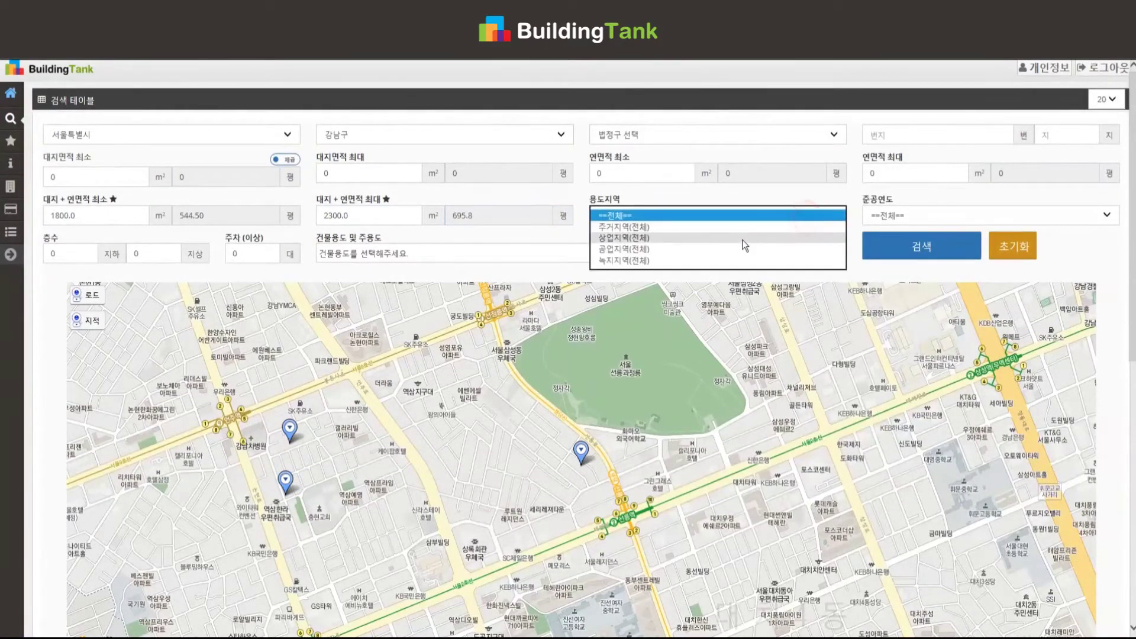
left_click(736, 240)
left_click(917, 217)
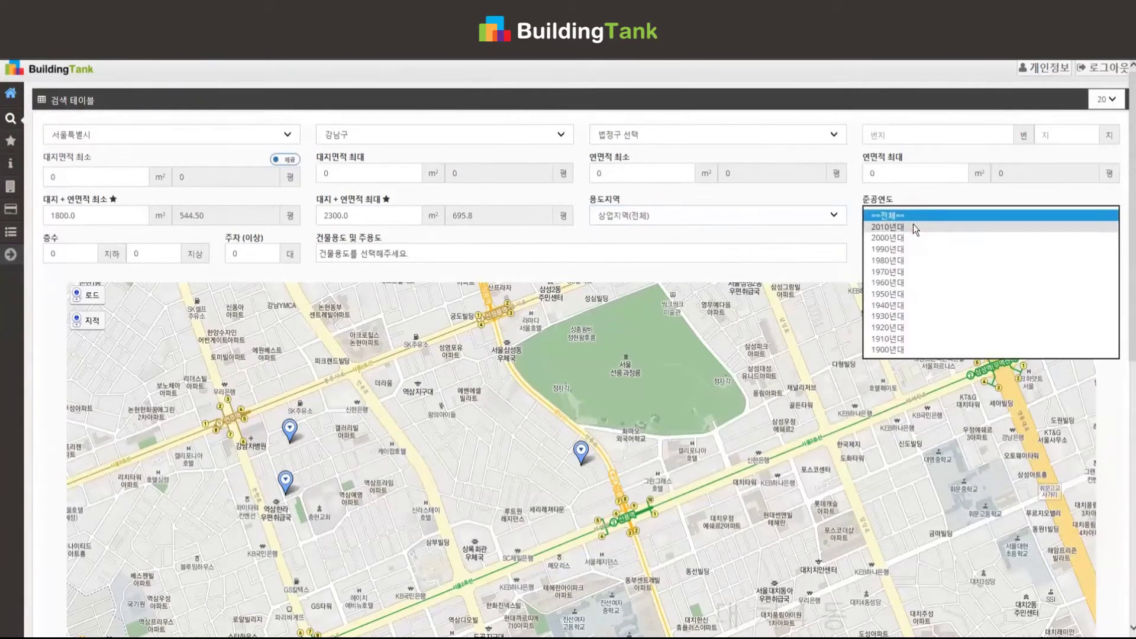
left_click(916, 249)
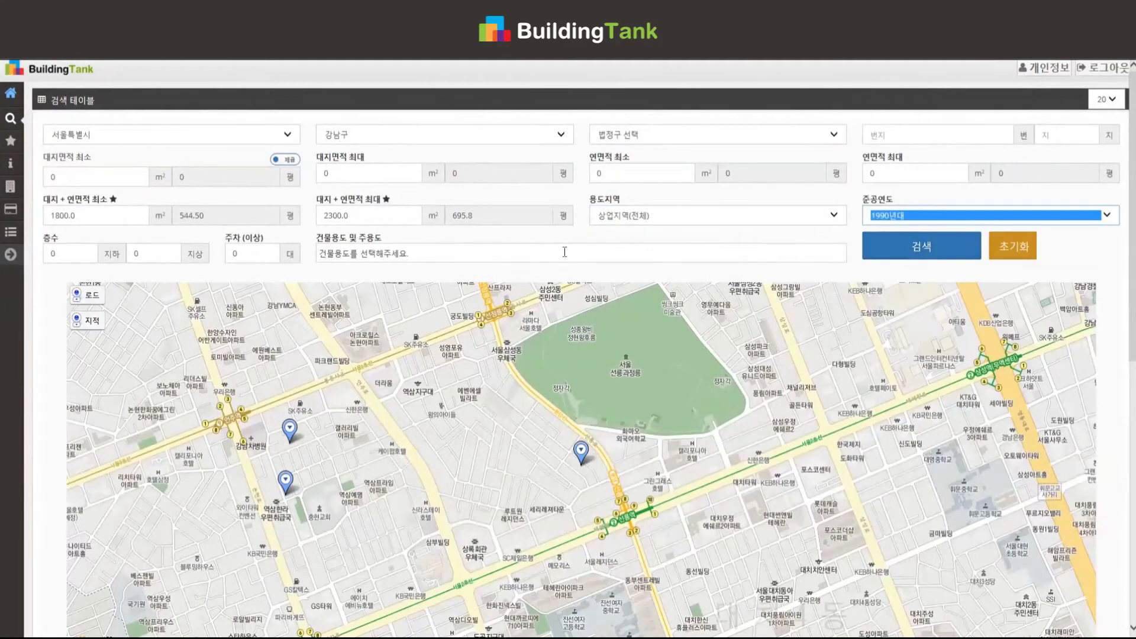
Set the minimum parking count (주차 이상) to 10 and run the building search
left_click_drag(219, 237, 279, 239)
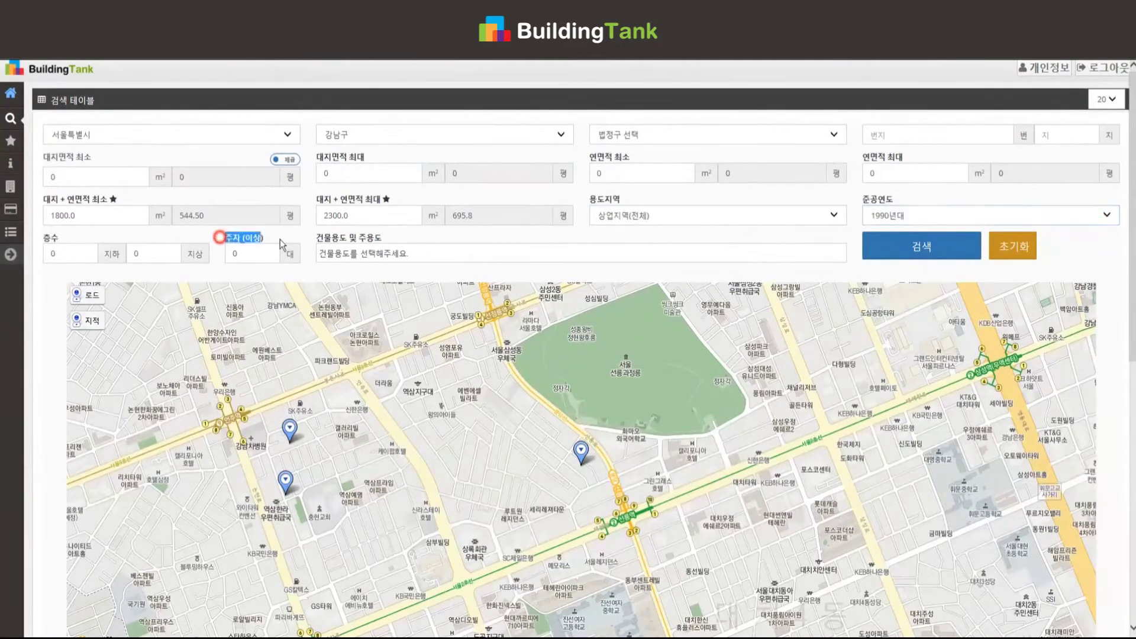
left_click(289, 239)
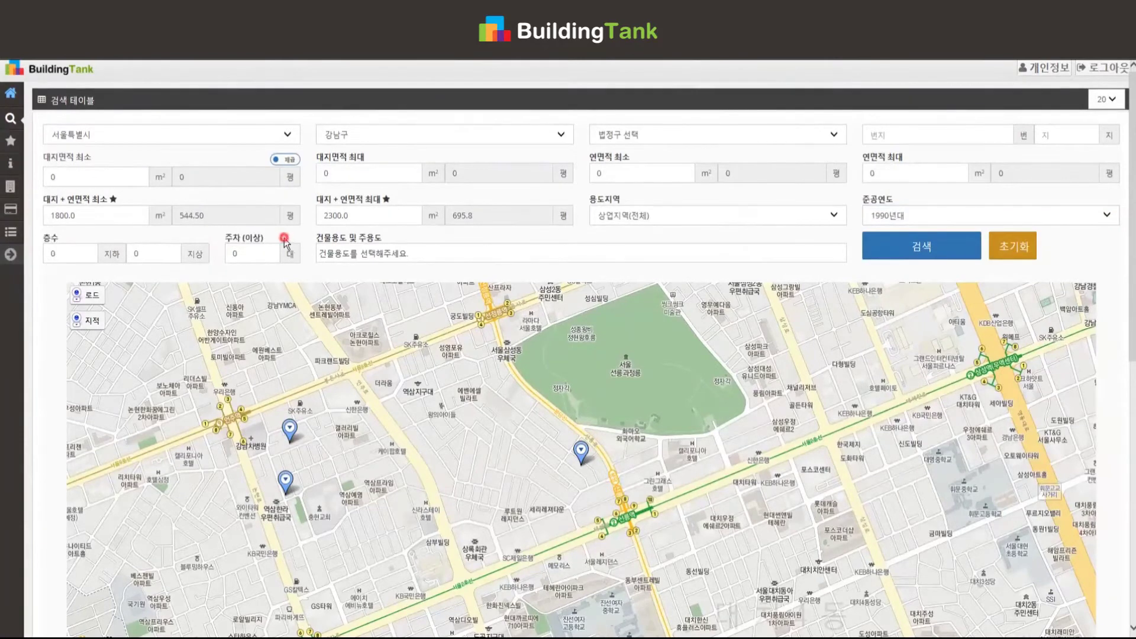
left_click(258, 255)
type("12")
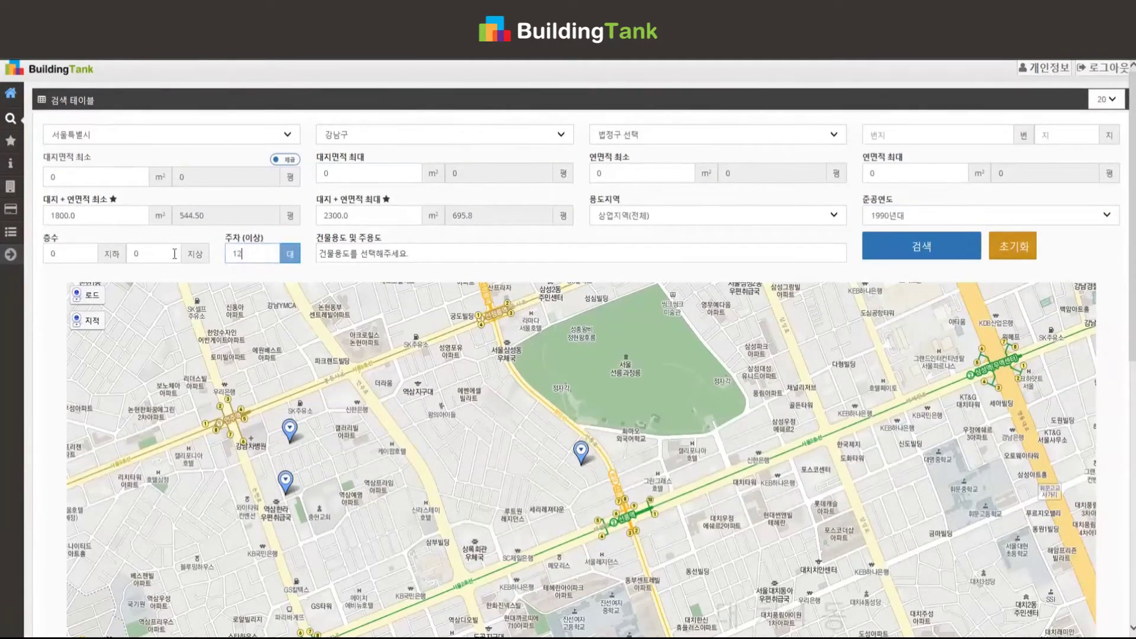
key("BackSpace")
type("0")
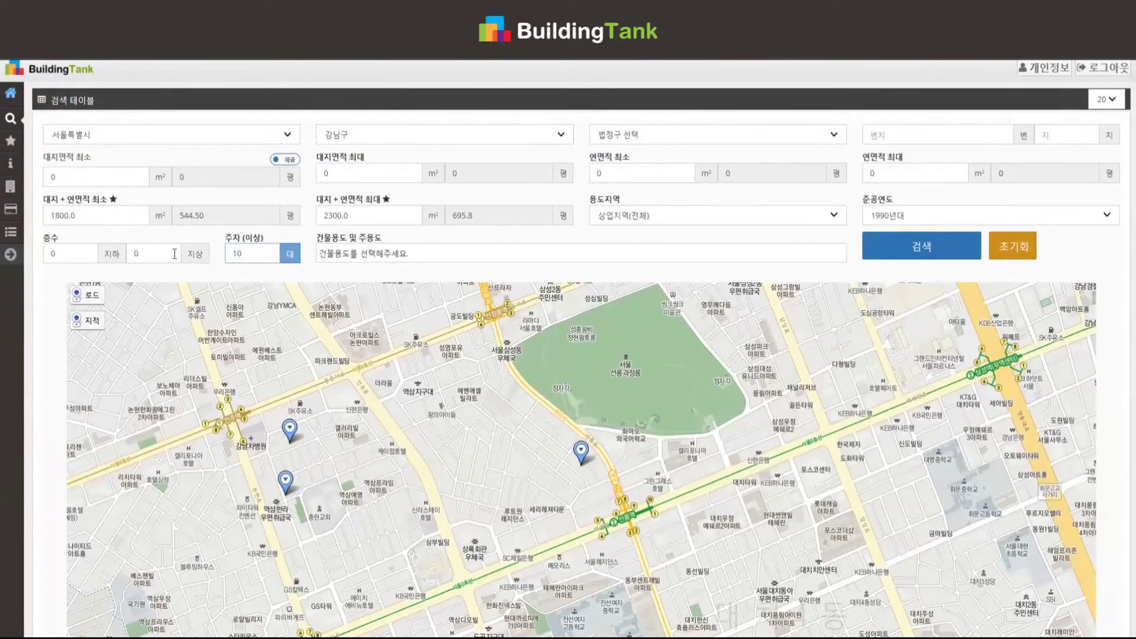
left_click(896, 248)
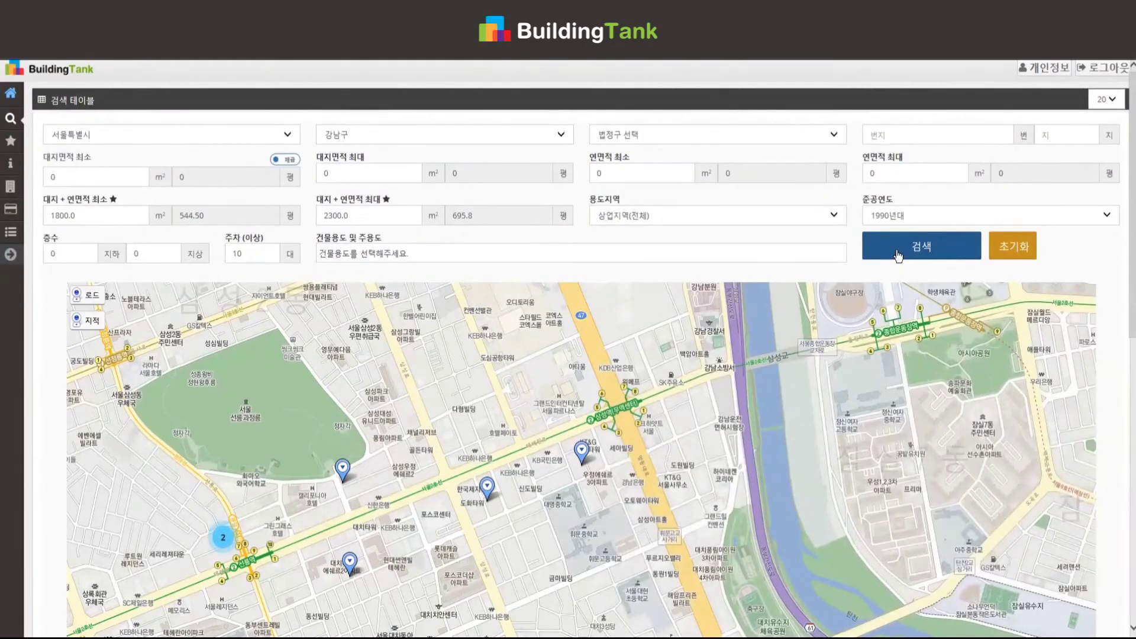
Look through the result list and show the first listed building on the map with its road view
scroll(897, 256, "down", 10)
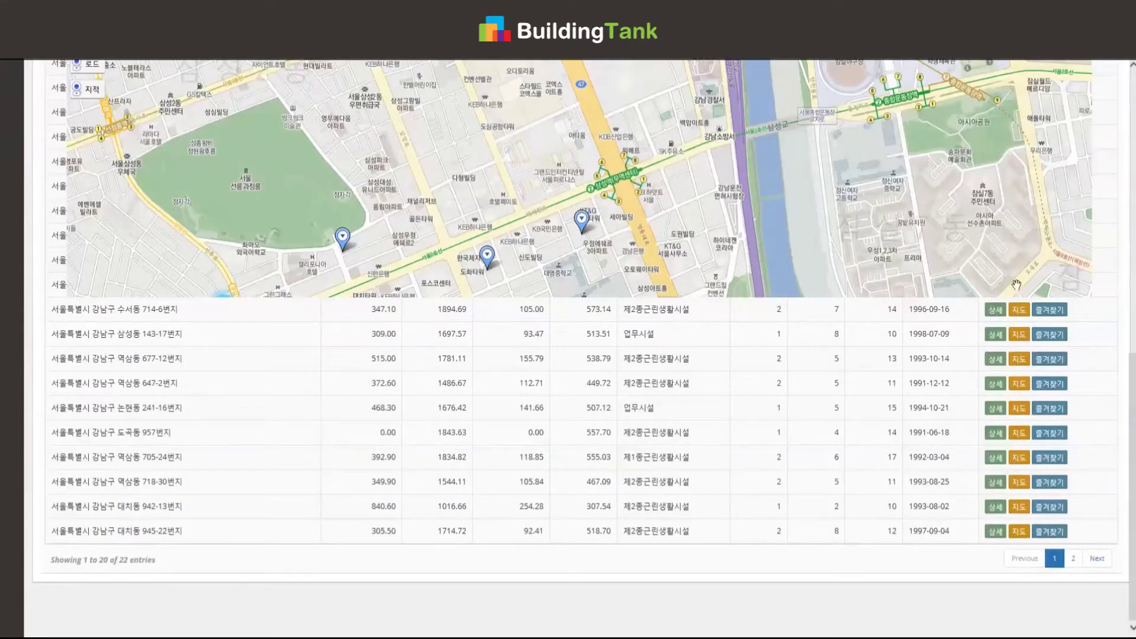
scroll(968, 374, "up", 5)
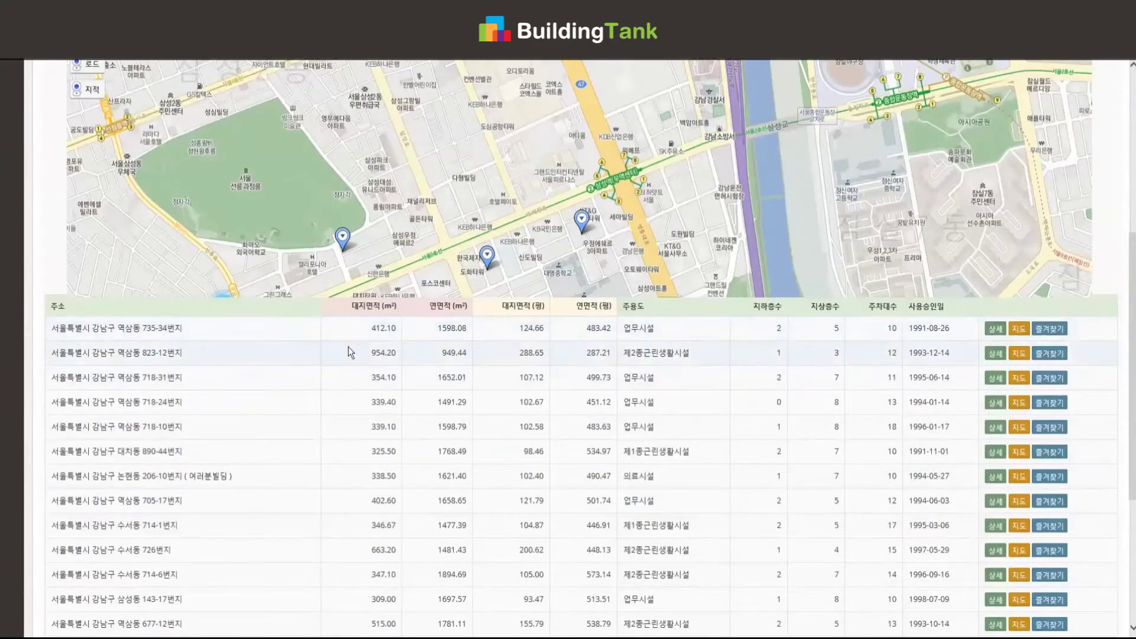
left_click(1017, 333)
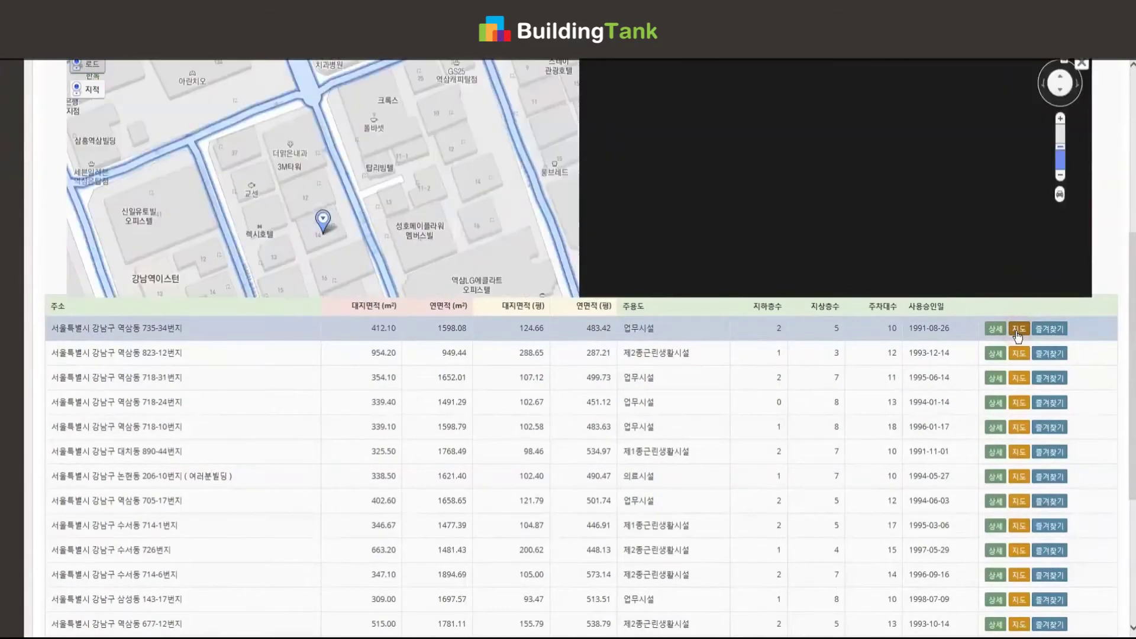
scroll(1116, 276, "up", 1)
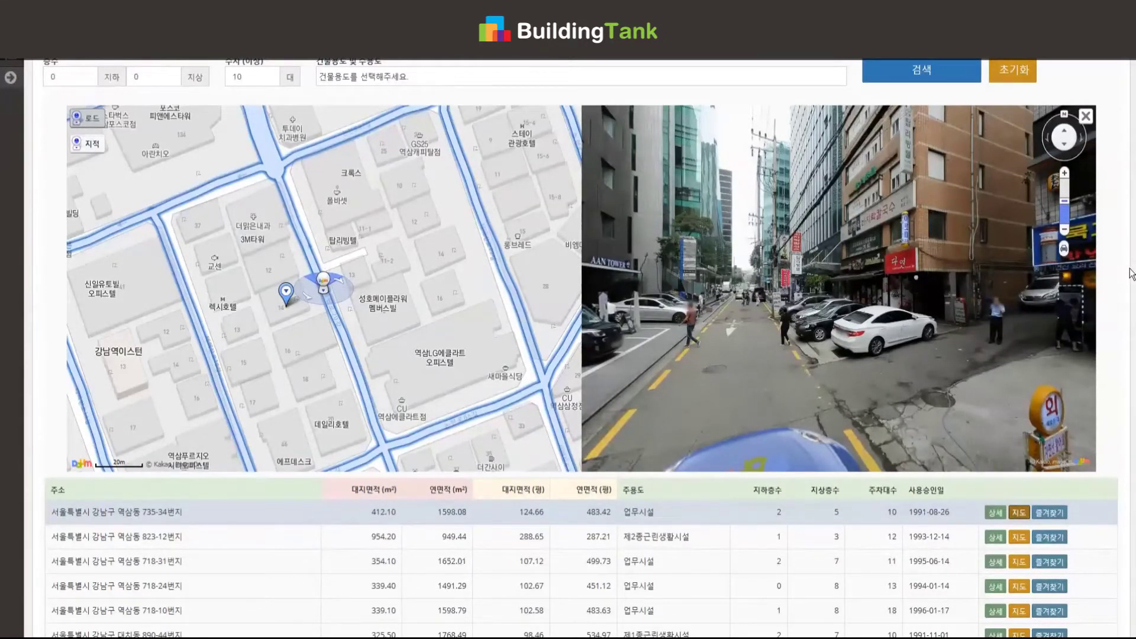
Show the second listed building on the map and turn its road view to look around the site
left_click(1019, 537)
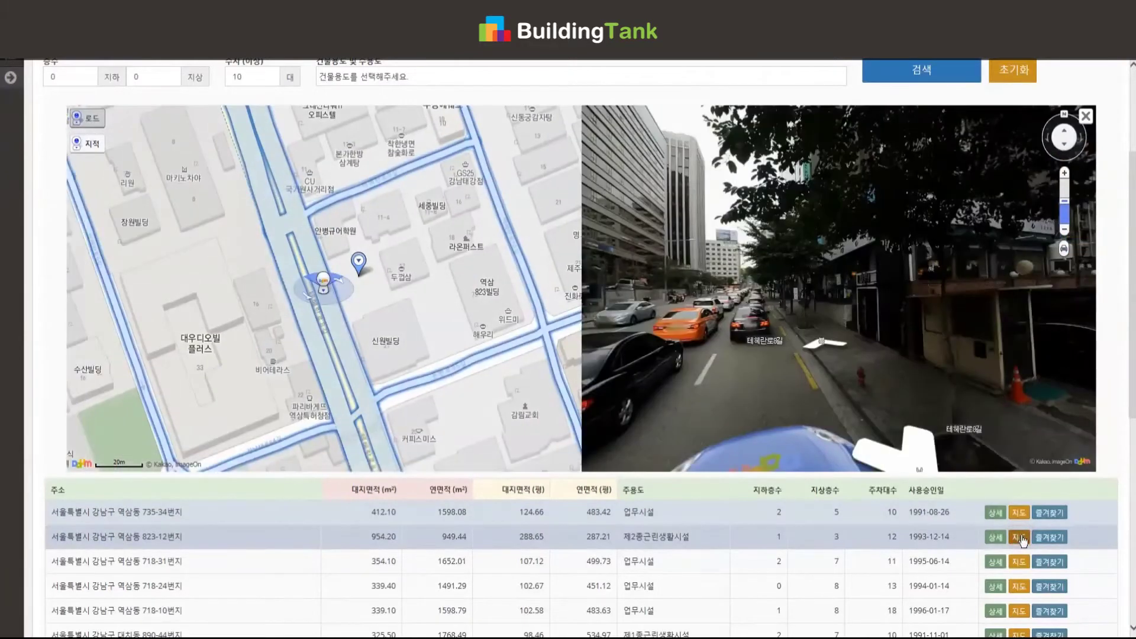
left_click_drag(892, 258, 730, 262)
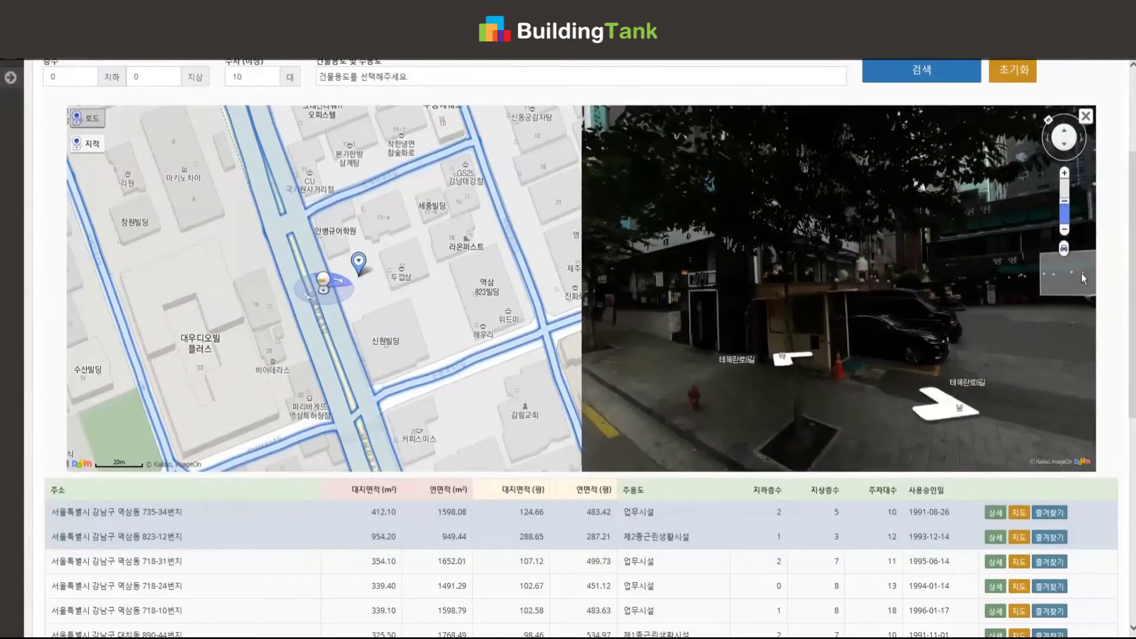
left_click_drag(1081, 275, 876, 287)
left_click_drag(886, 204, 908, 270)
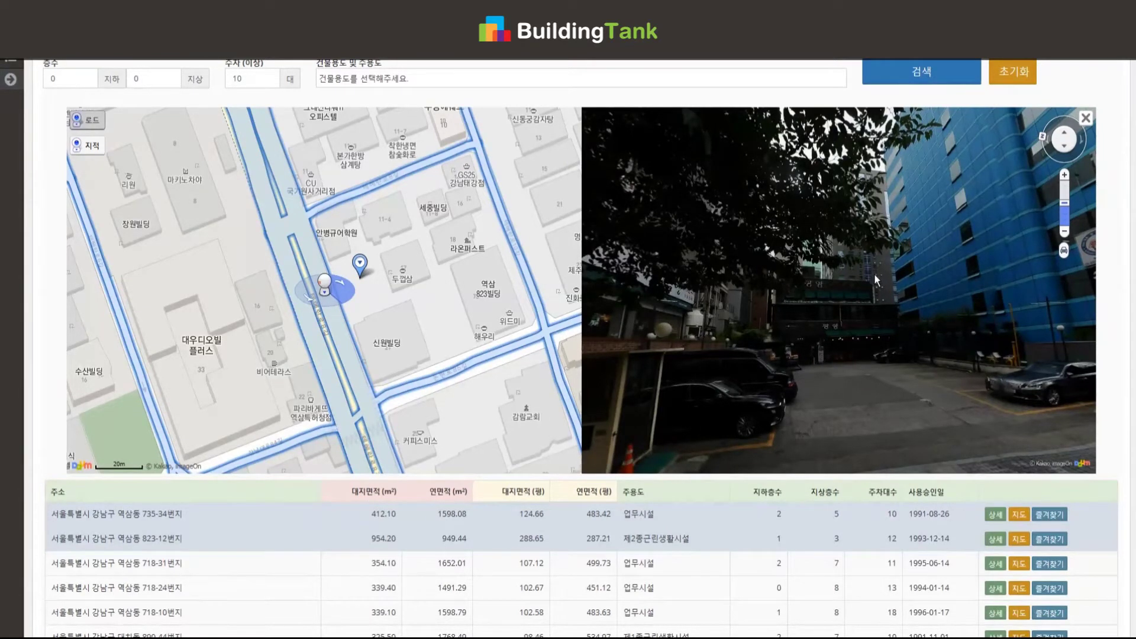
Turn on the cadastral (지적) map overlay and read through the second listed building's detail page
left_click(82, 148)
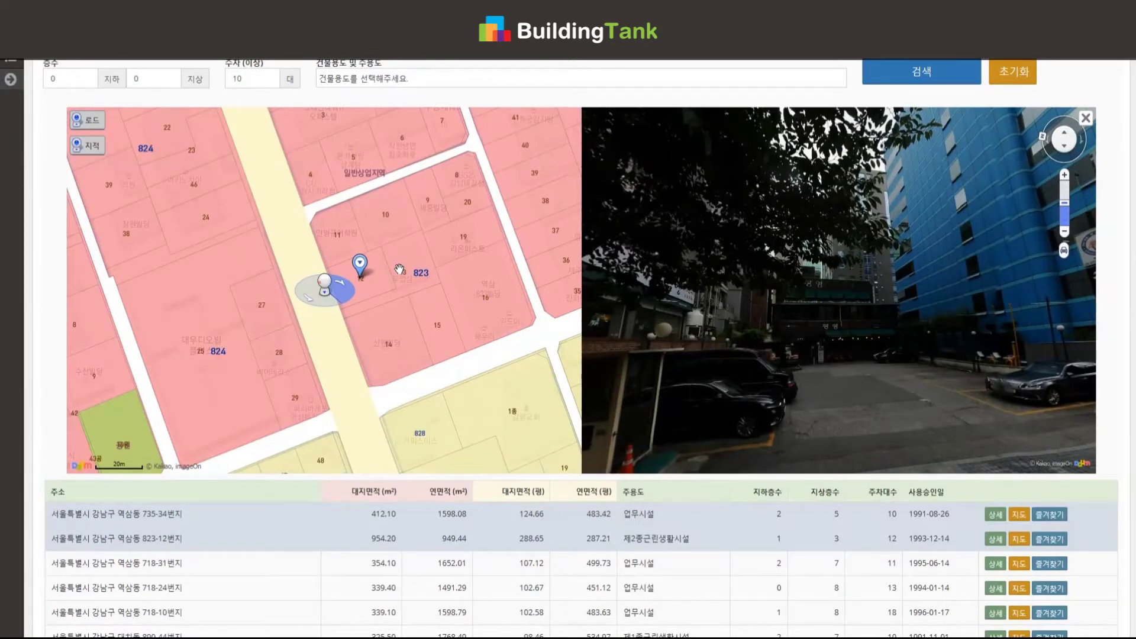
left_click(991, 540)
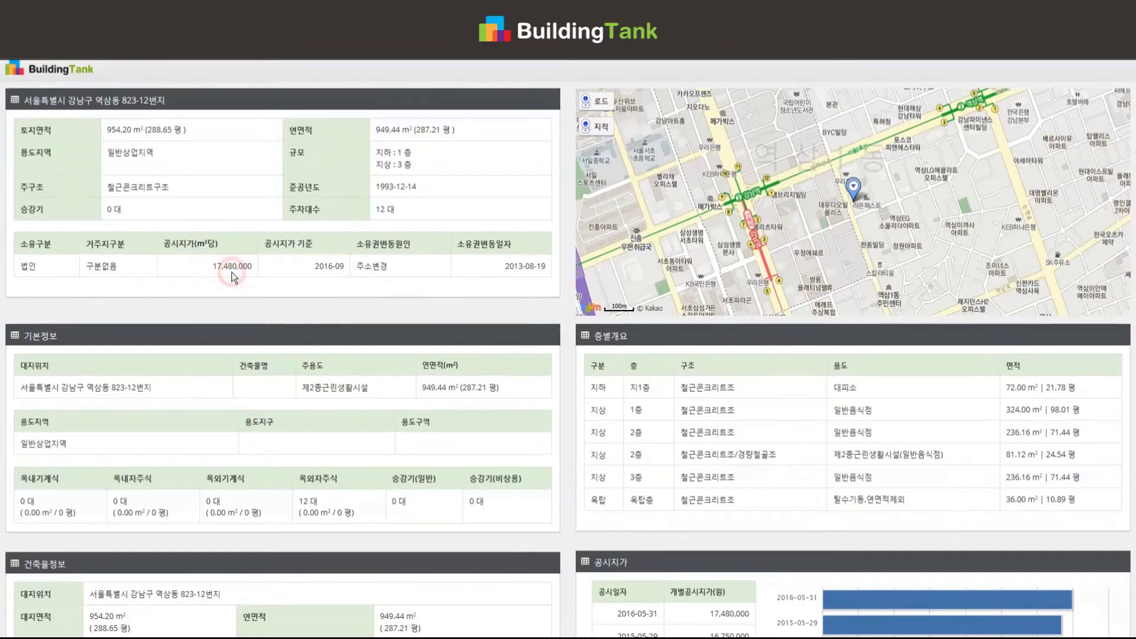
scroll(232, 271, "down", 3)
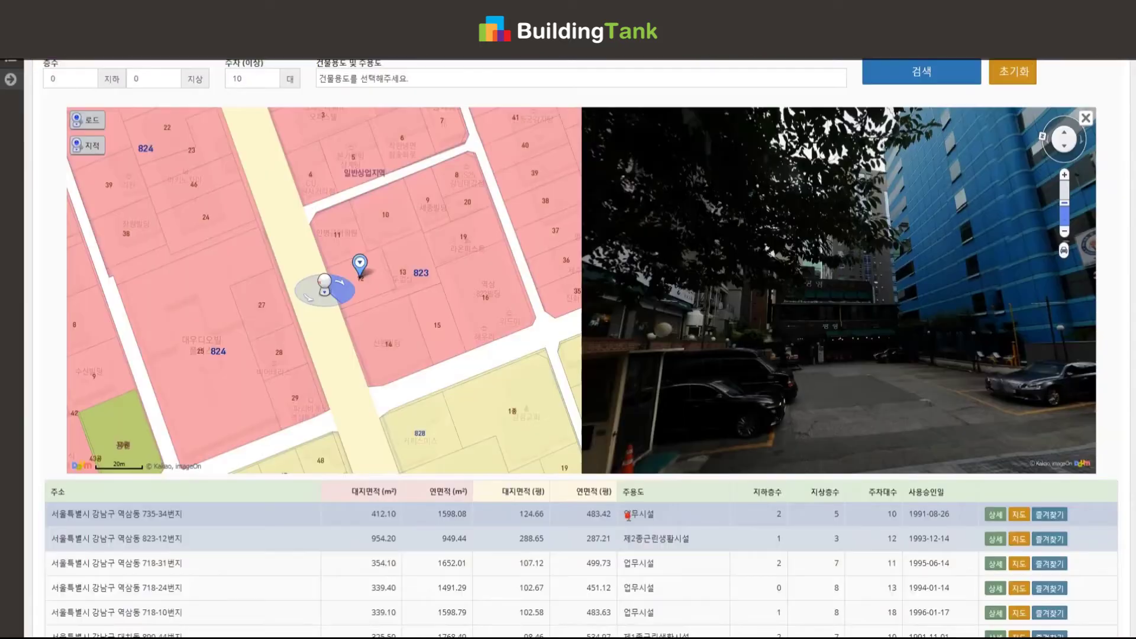
Add the first listed building to the favourites (즐겨찾기)
left_click(628, 516)
left_click(1049, 515)
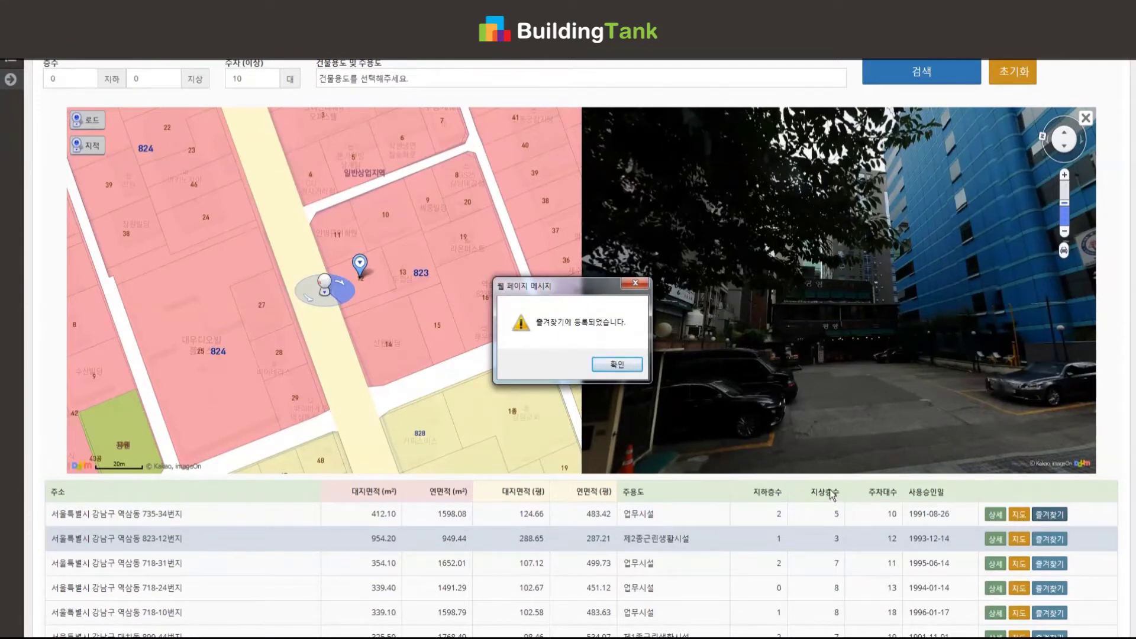
left_click(615, 365)
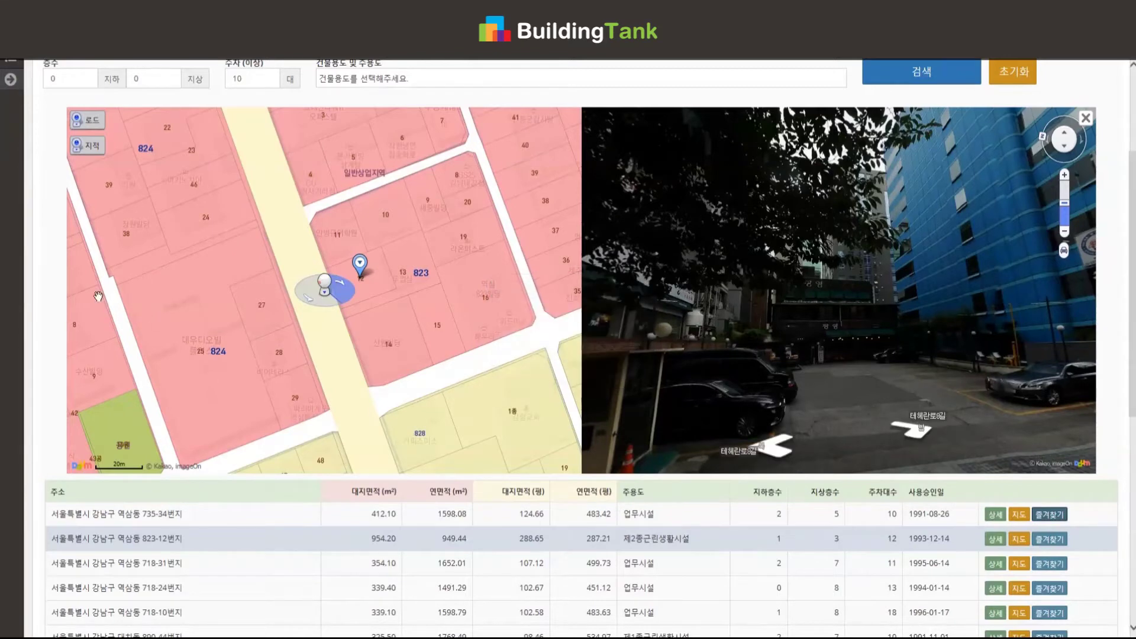
Go to the favourites (즐겨찾기) list and view the details (상세) of the saved building
scroll(44, 255, "up", 3)
left_click(9, 140)
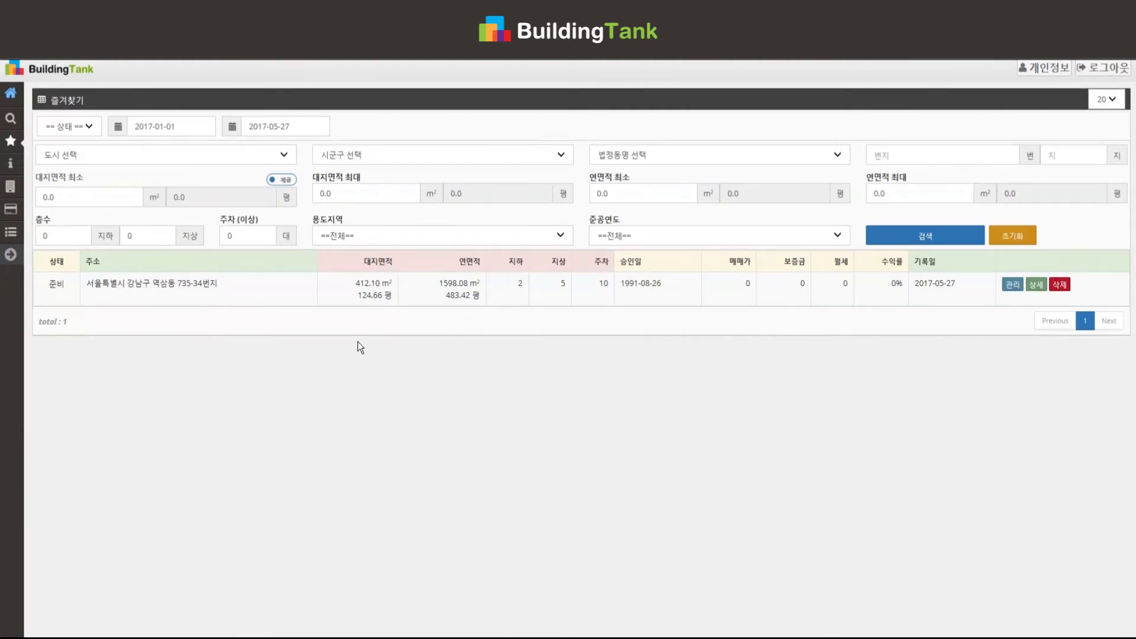
left_click(1034, 286)
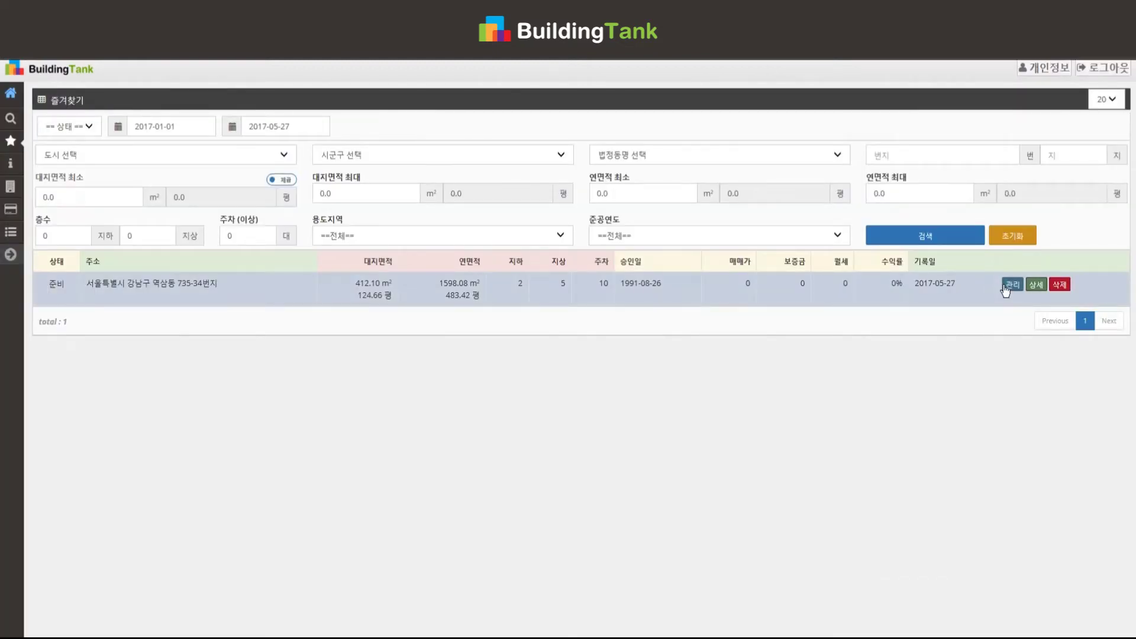
Open the management (관리) form of the saved building and review its status options, owner, lease, loan and comment fields
left_click(1005, 286)
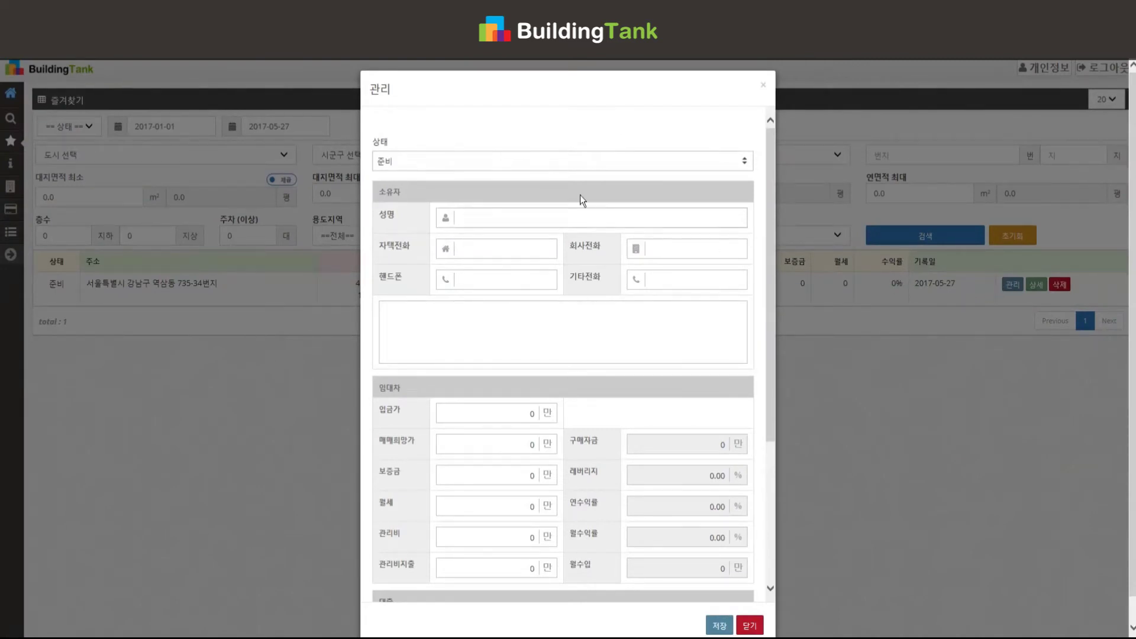
left_click(593, 159)
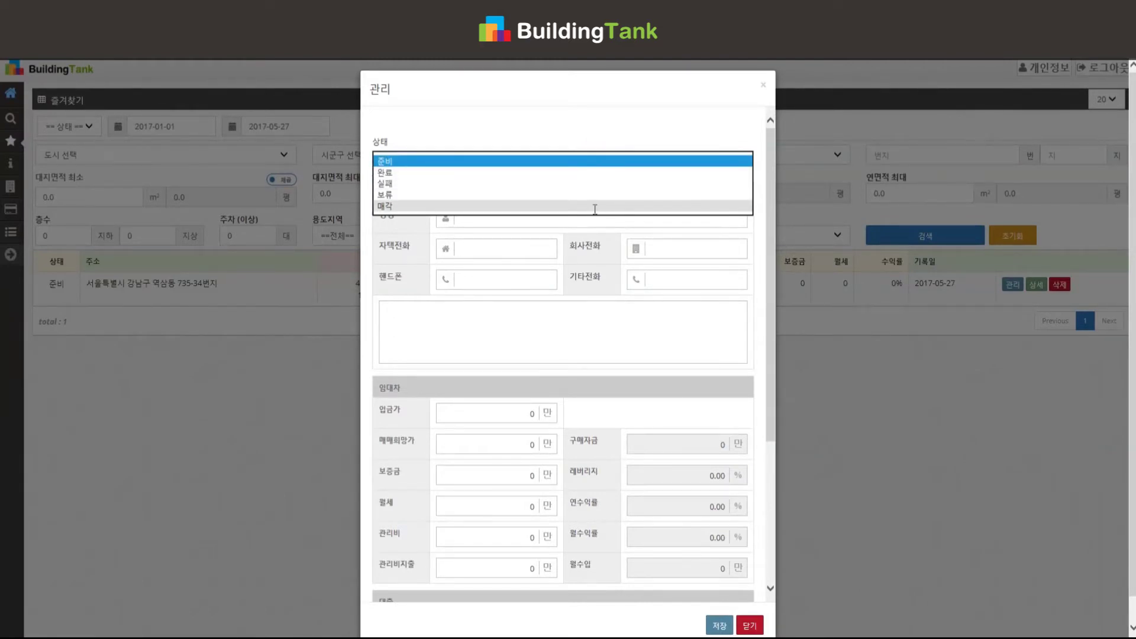
left_click(591, 141)
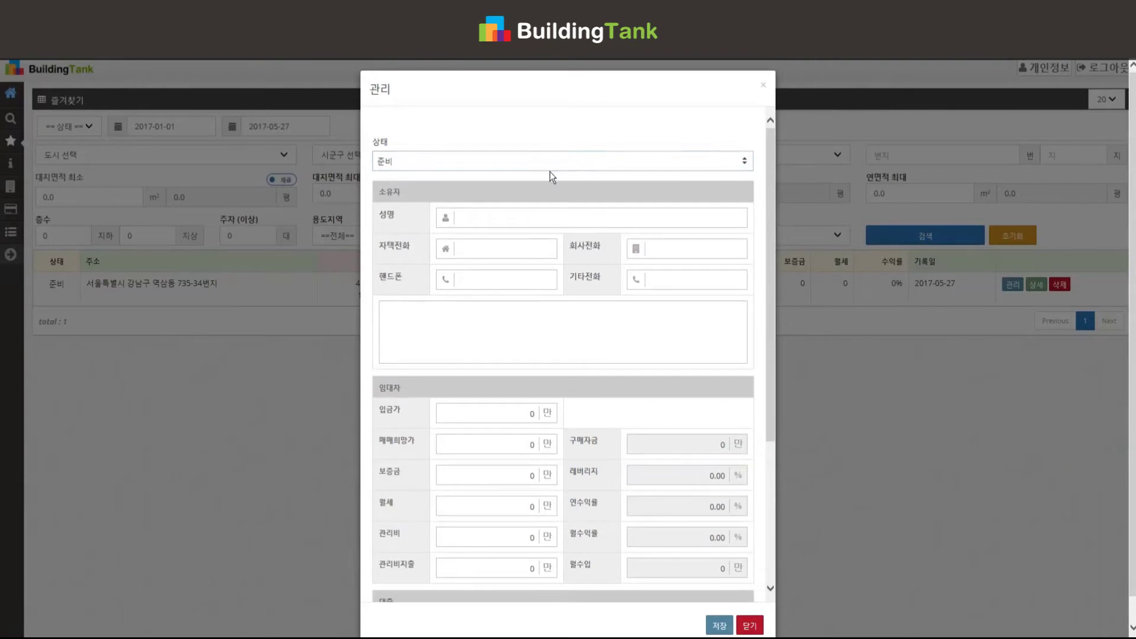
left_click(473, 329)
scroll(474, 327, "down", 2)
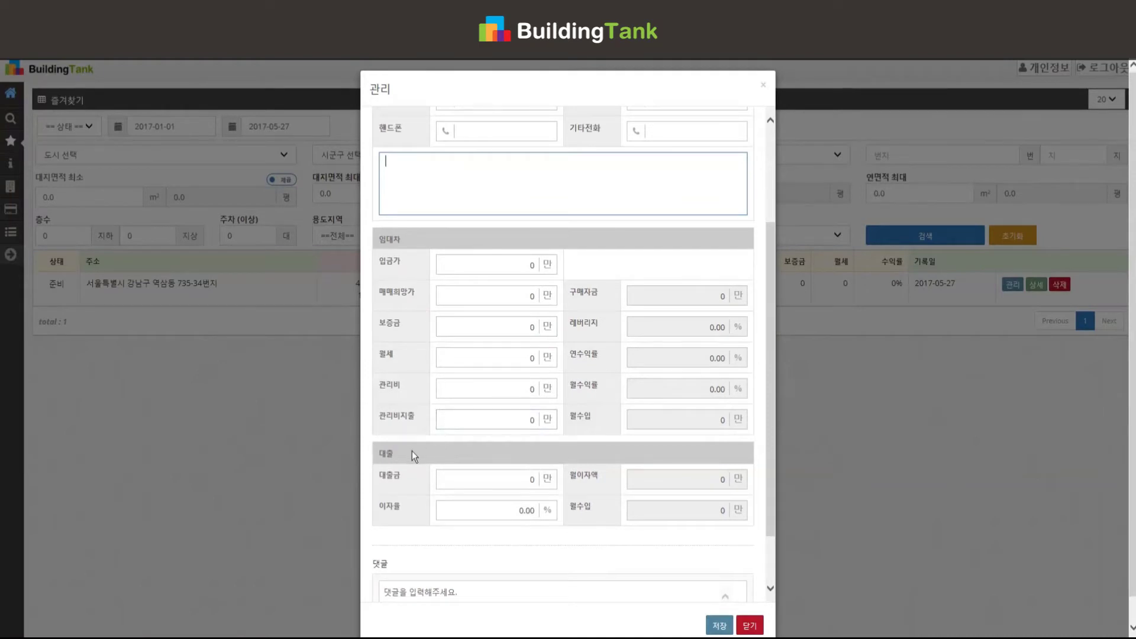
scroll(414, 456, "down", 1)
left_click(436, 506)
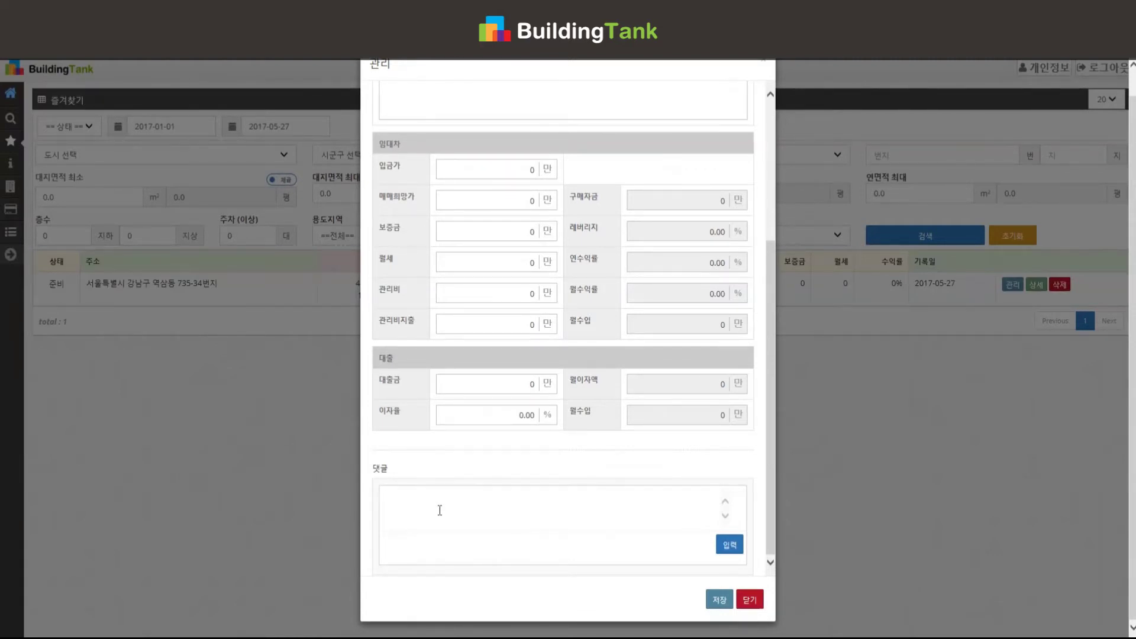
Go over the calculated purchase fund, leverage, yield, monthly income and loan interest fields of the management form
left_click(584, 195)
left_click(589, 229)
left_click(593, 260)
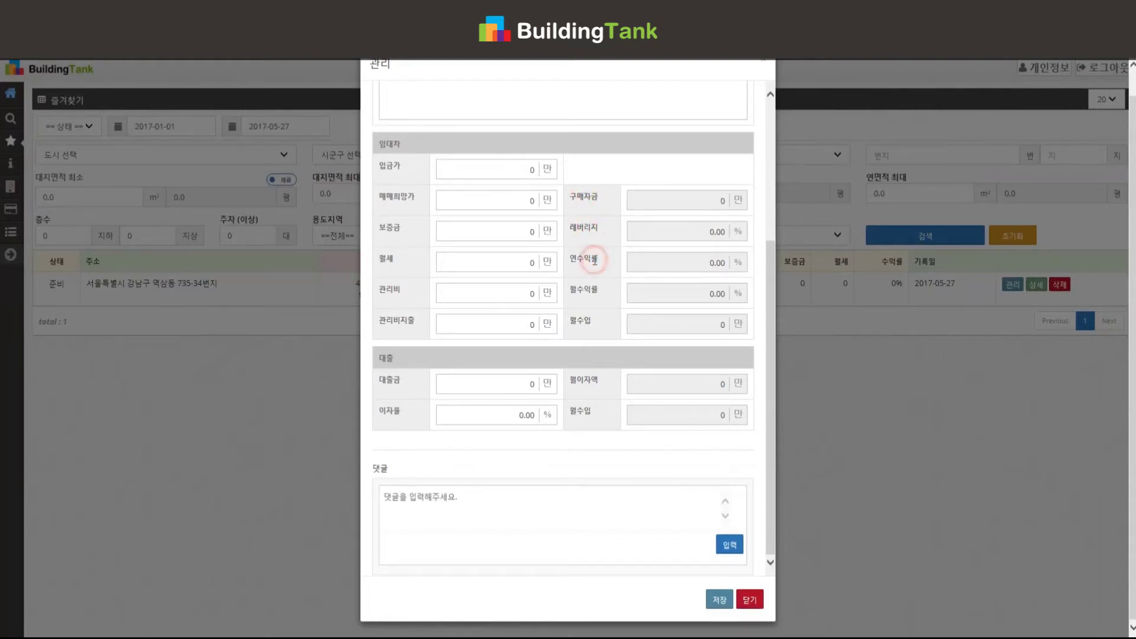
left_click(595, 293)
left_click(589, 323)
left_click(594, 379)
left_click(591, 412)
Set the 입금가 to 10,000만 and the desired sale price (매매희망가) to 11,000만
left_click(474, 170)
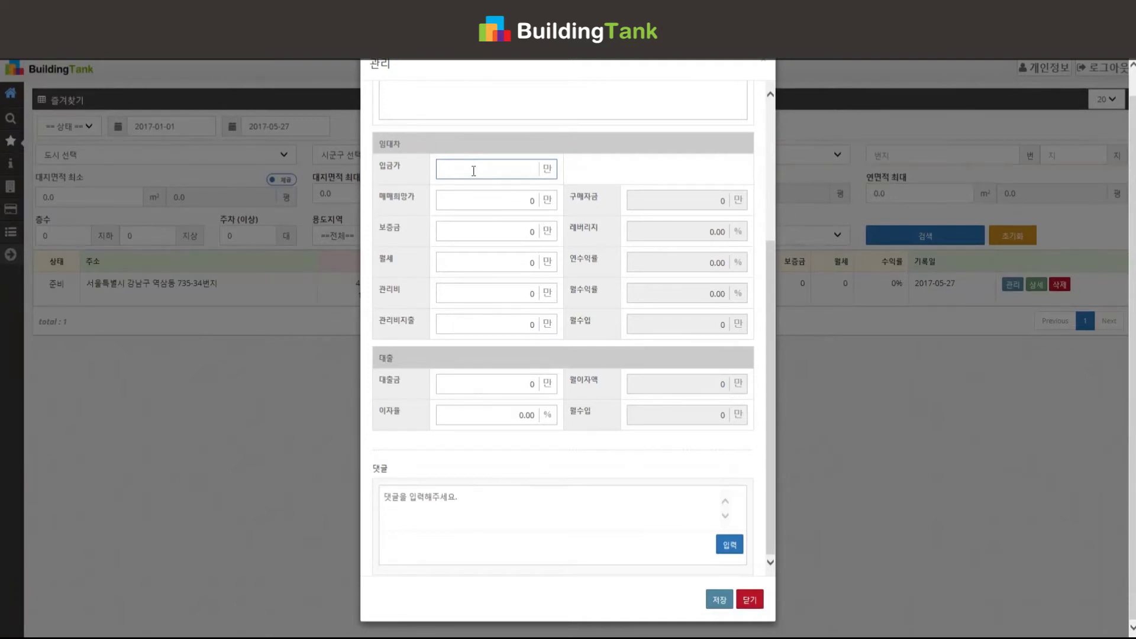
type("10000")
key("Tab")
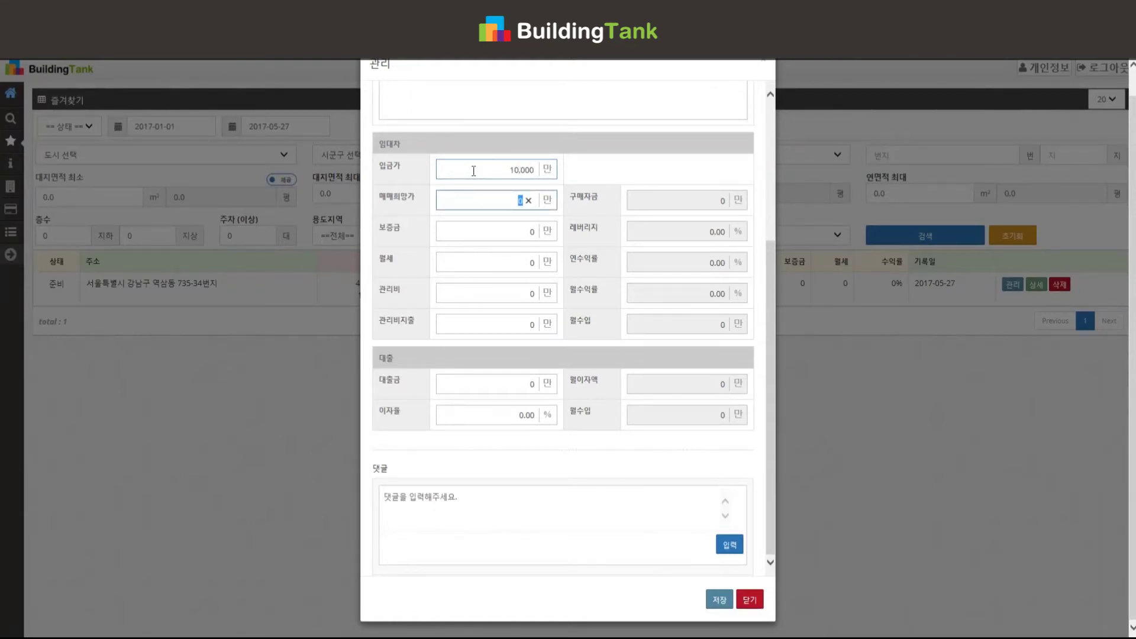
type("11000")
key("Tab")
key("Tab")
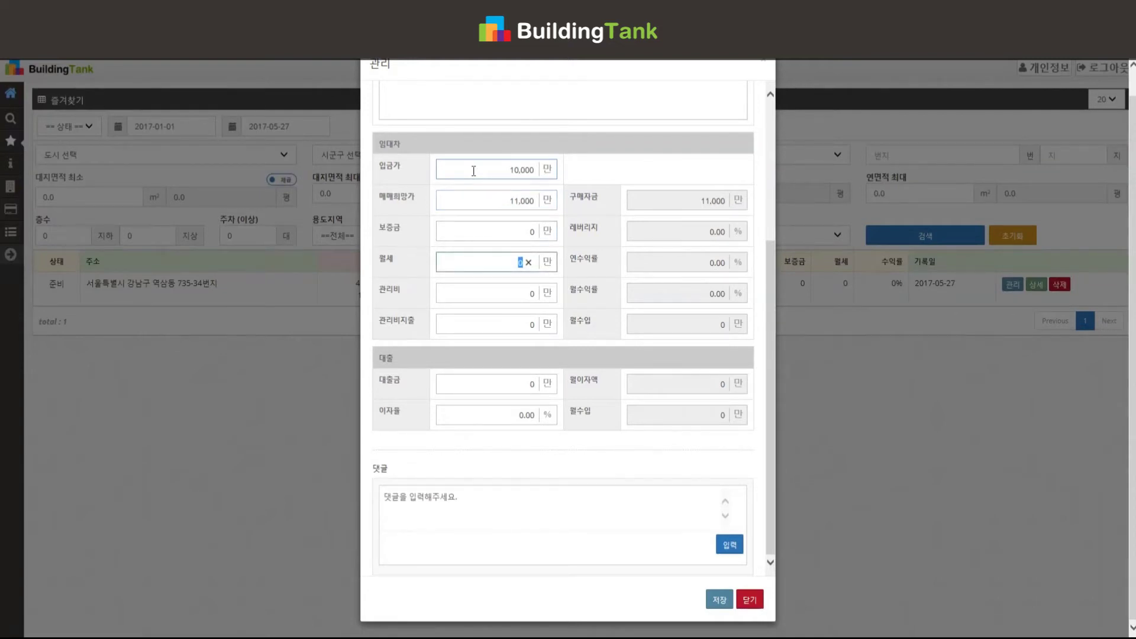
Set the deposit (보증금) to 3,000만, monthly rent (월세) to 50만, maintenance fee (관리비) to 30만 and maintenance expense (관리비지출) to 10만
left_click(496, 231)
key("BackSpace")
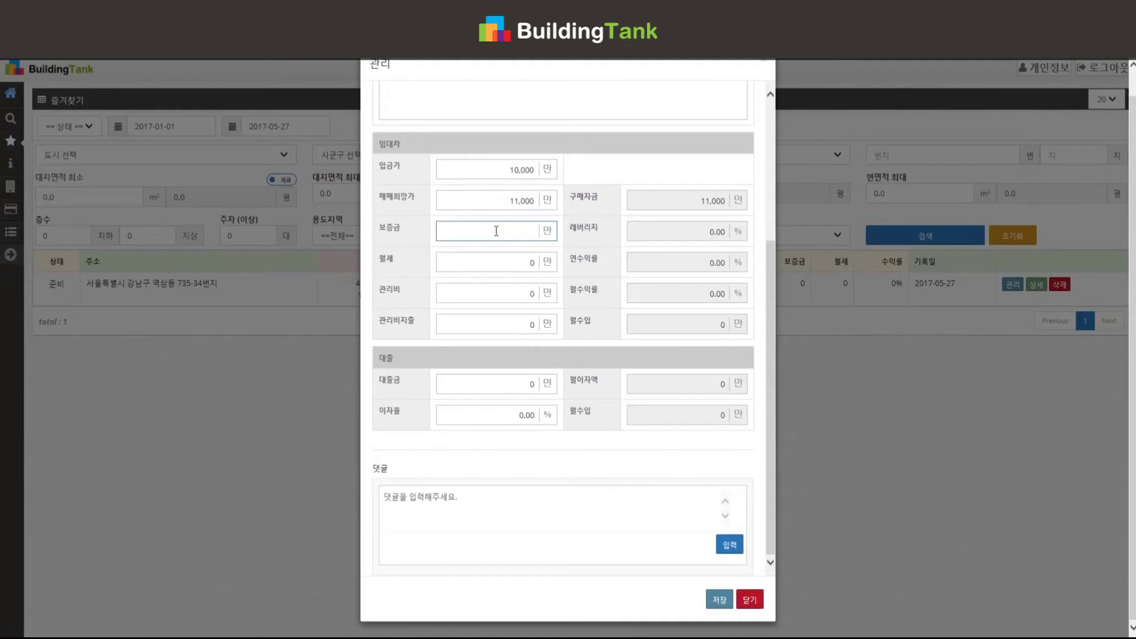
type("3000")
key("Tab")
type("50")
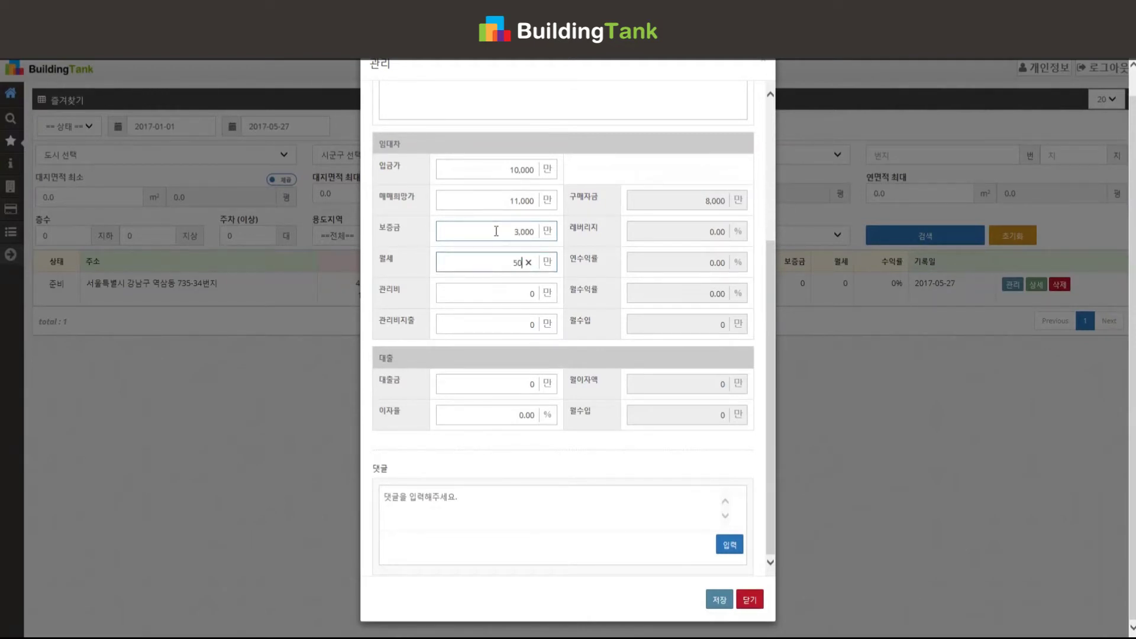
key("Tab")
type("30")
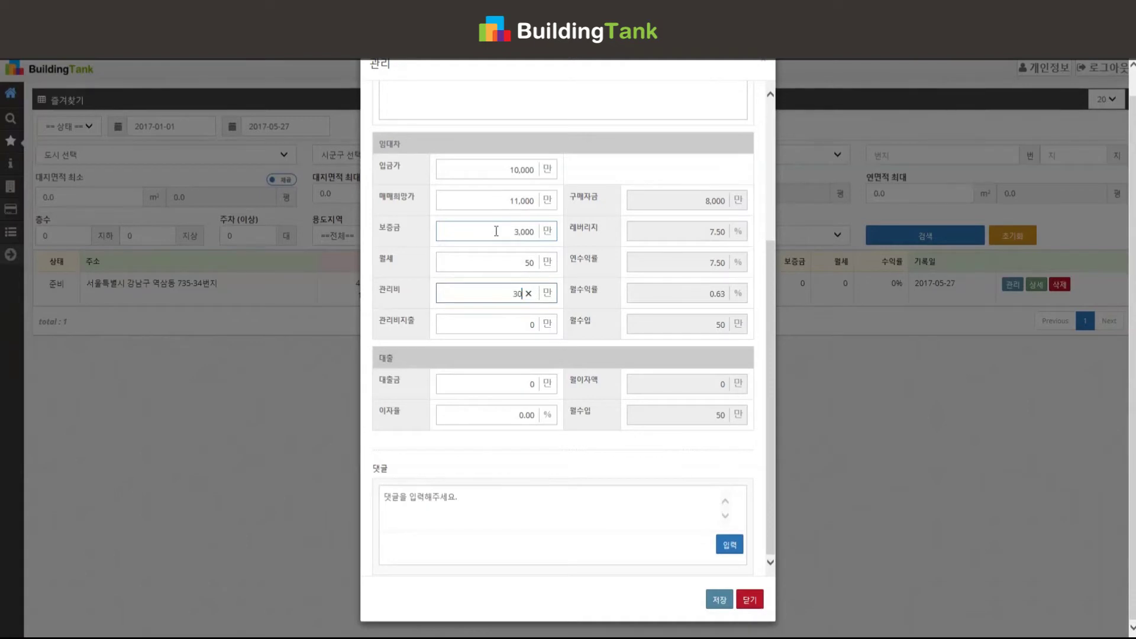
key("Tab")
type("10")
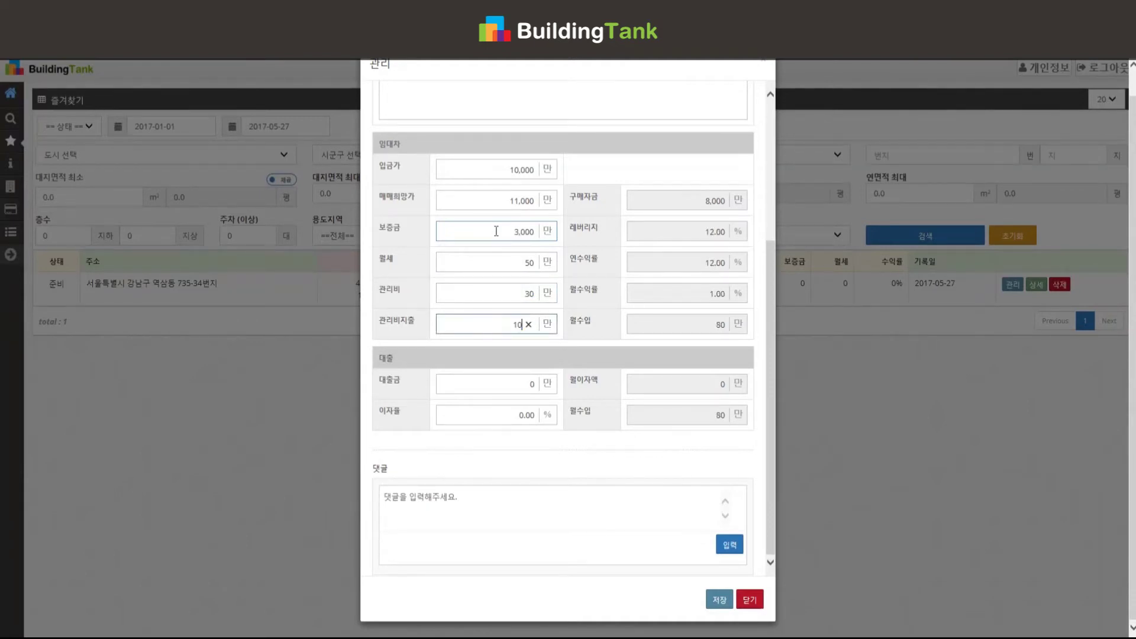
key("Tab")
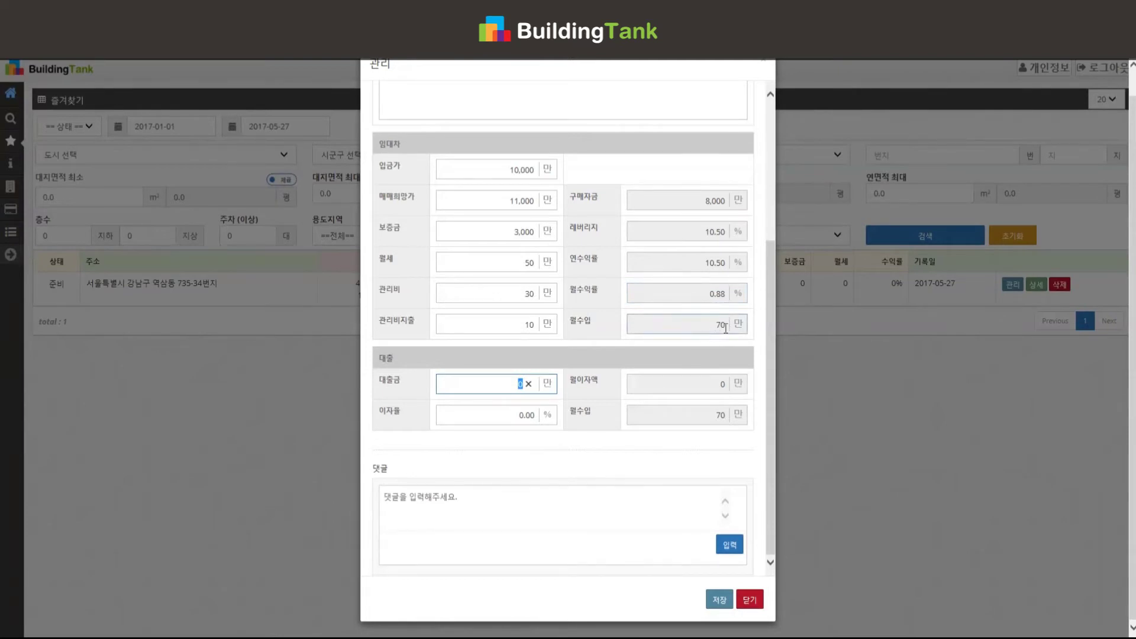
Set the loan amount (대출금) to 5,000만 and the interest rate (이자율) to 3.00%
left_click(502, 385)
left_click(502, 385)
type("5000")
key("Tab")
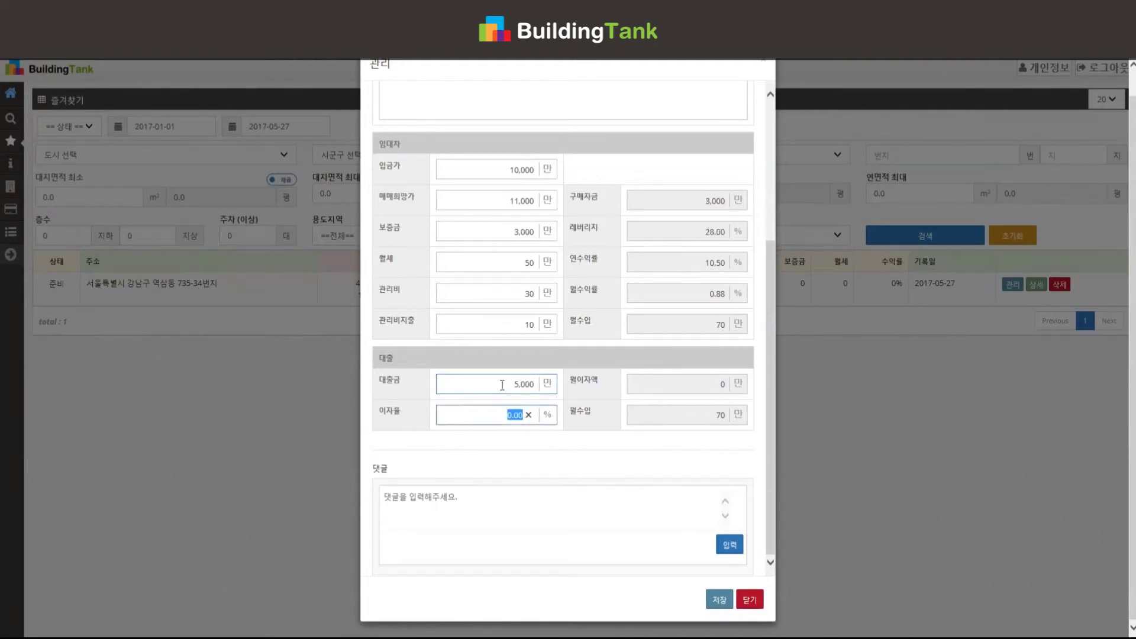
type("3.00")
key("Tab")
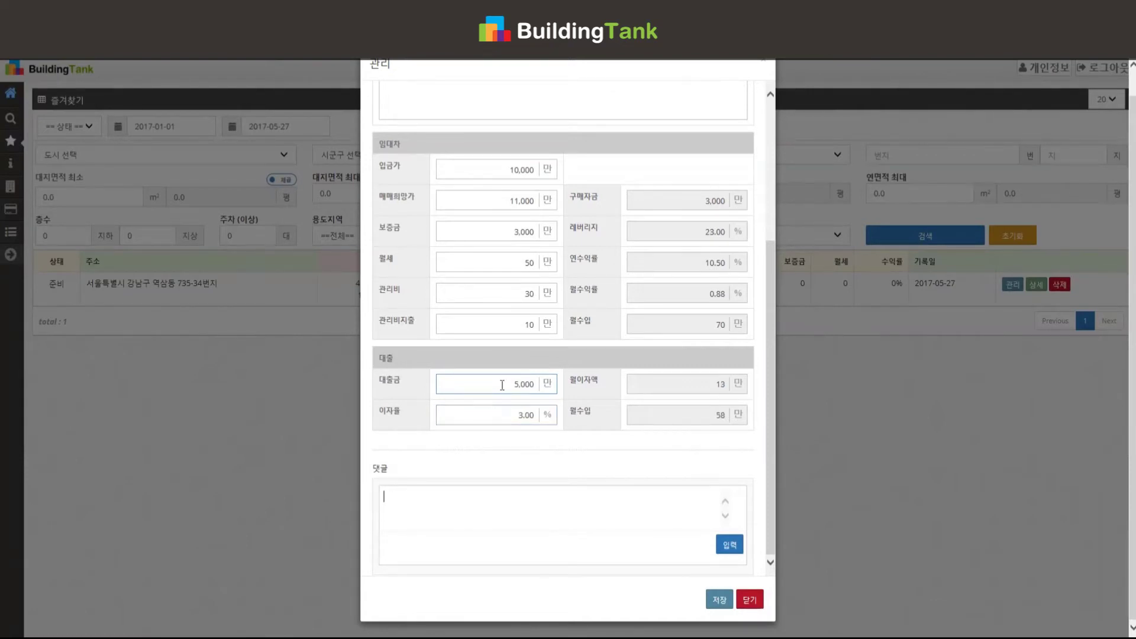
left_click(584, 428)
Add the comment (댓글) "오늘은 건물에 다녀왔음." to the building's management form
left_click(536, 499)
type("dkssu")
key("BackSpace")
key("BackSpace")
key("BackSpace")
key("BackSpace")
key("BackSpace")
type("오늘은 건ㄴ물")
key("BackSpace")
key("BackSpace")
key("BackSpace")
key("BackSpace")
type("물에 다녀왔음.")
left_click(727, 546)
Add a second comment reading "1층 점포가 다른 업종으로 변경되었음."
left_click(539, 541)
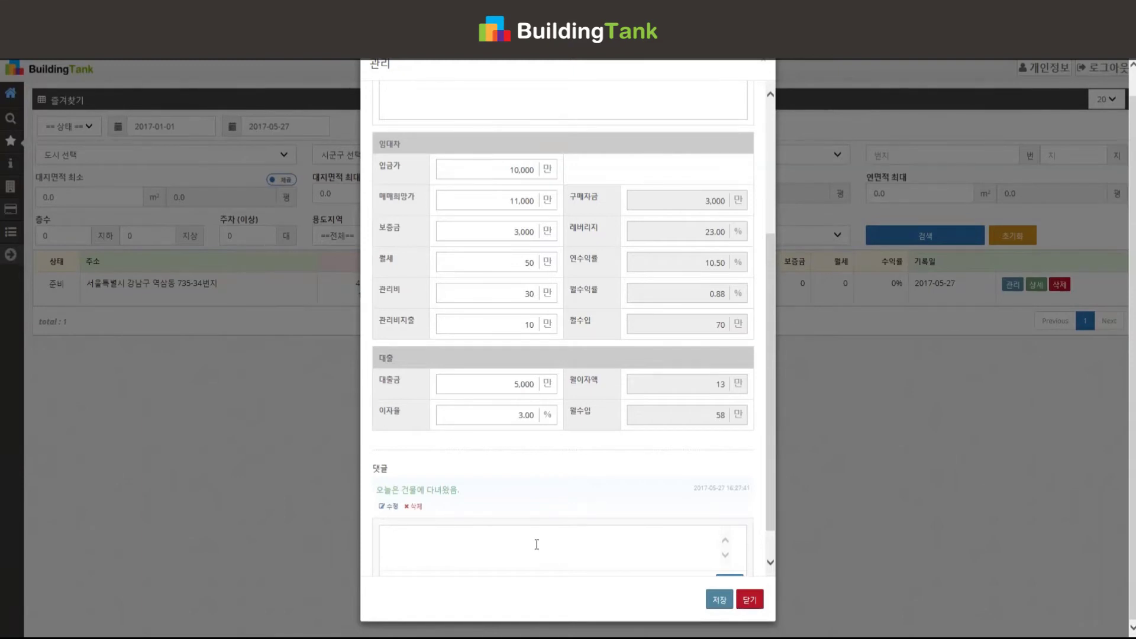
type("1층 점포가")
type(" 다른 어")
type("업종으로 변경도")
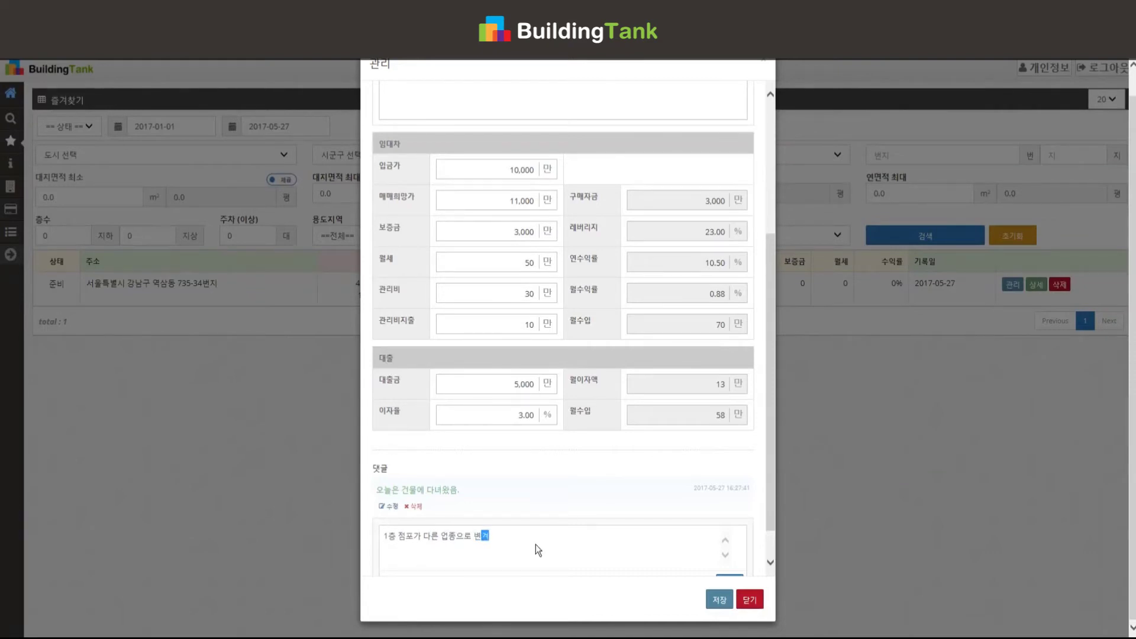
type("었으")
scroll(761, 532, "down", 1)
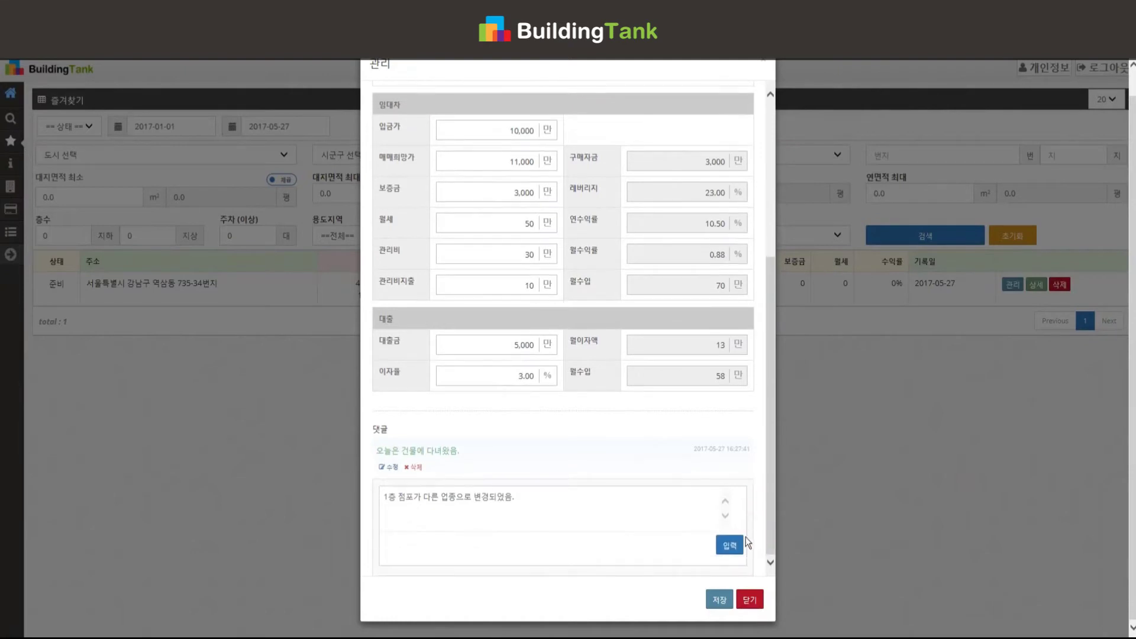
left_click(731, 541)
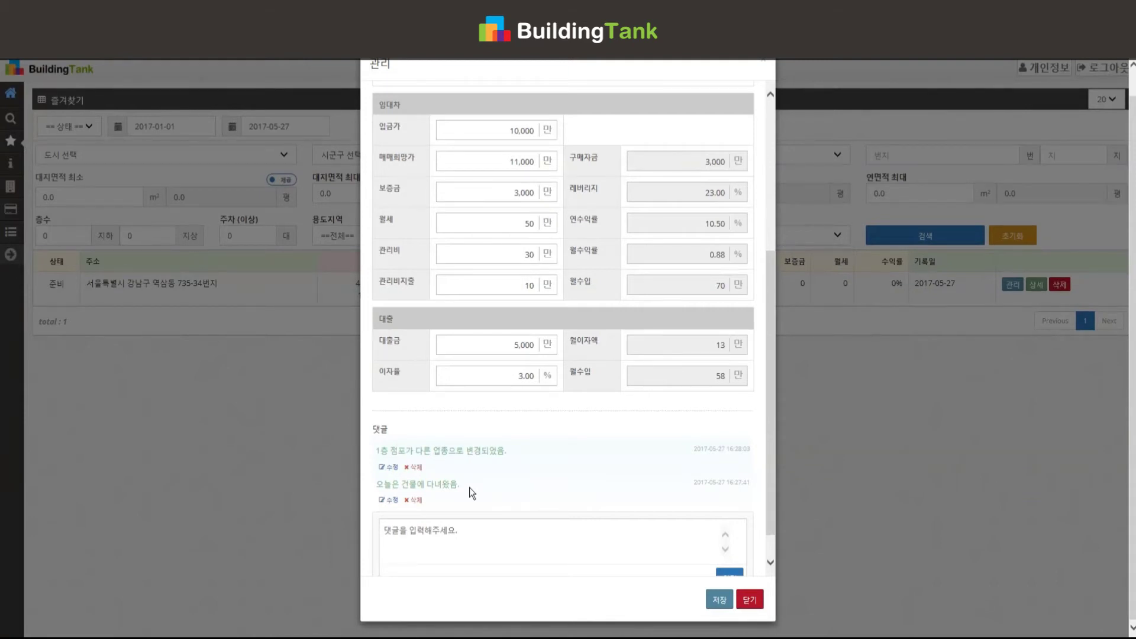
Save the management form and check the building's sale price, deposit, rent and yield in the favourites list
left_click(717, 600)
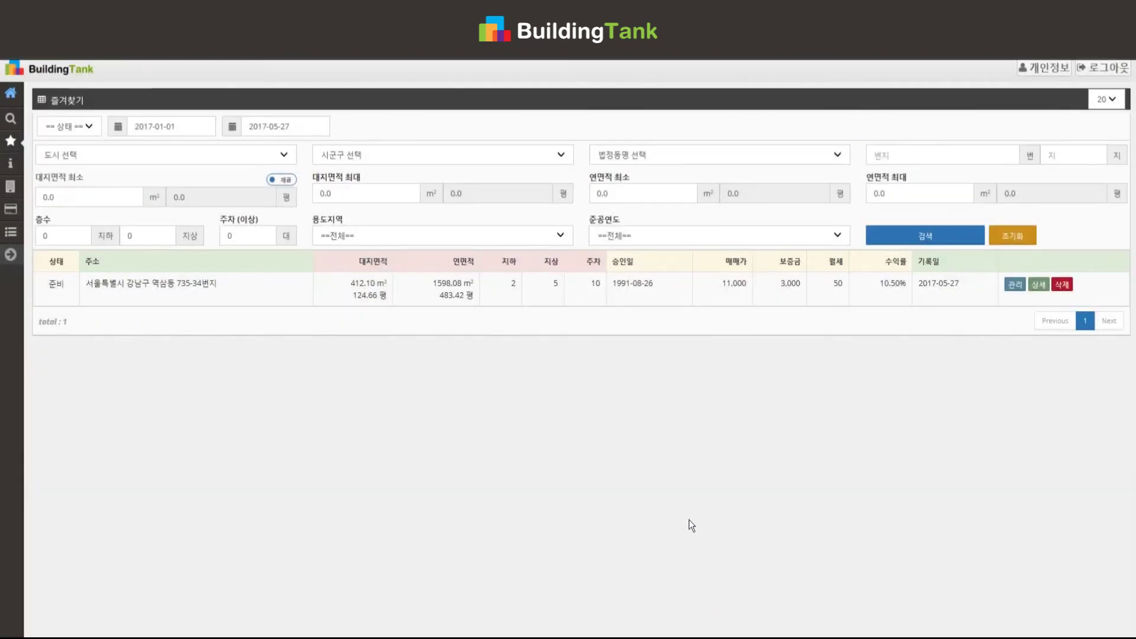
left_click(675, 417)
left_click_drag(715, 285, 894, 299)
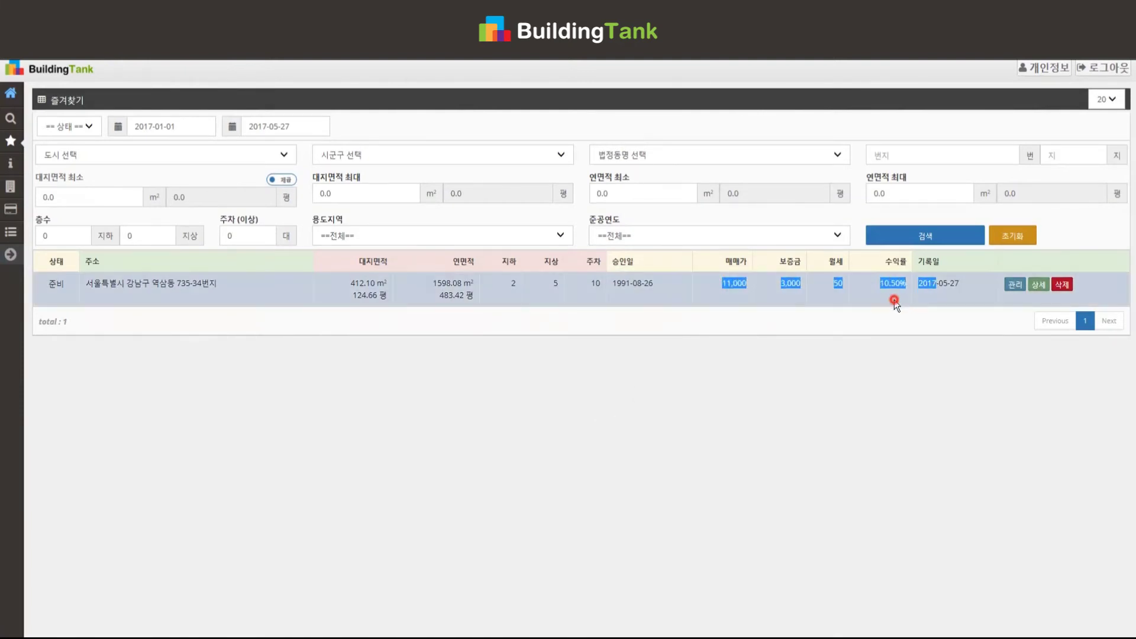
left_click(894, 299)
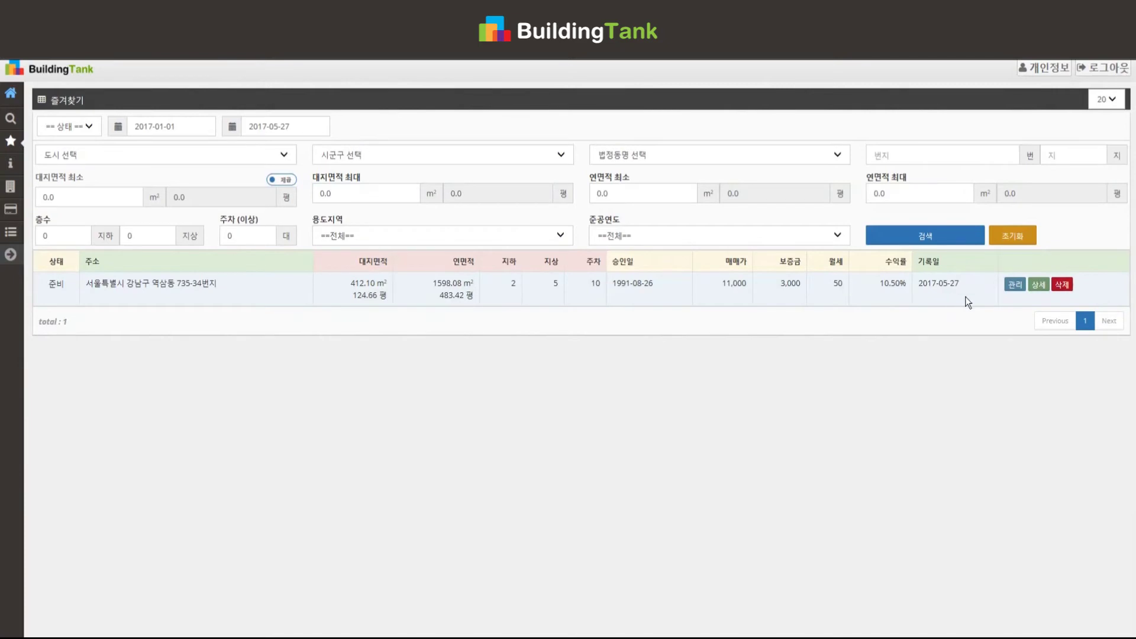
Reopen the saved building's management form, review the stored lease, loan and comment entries, and close it
left_click(1016, 285)
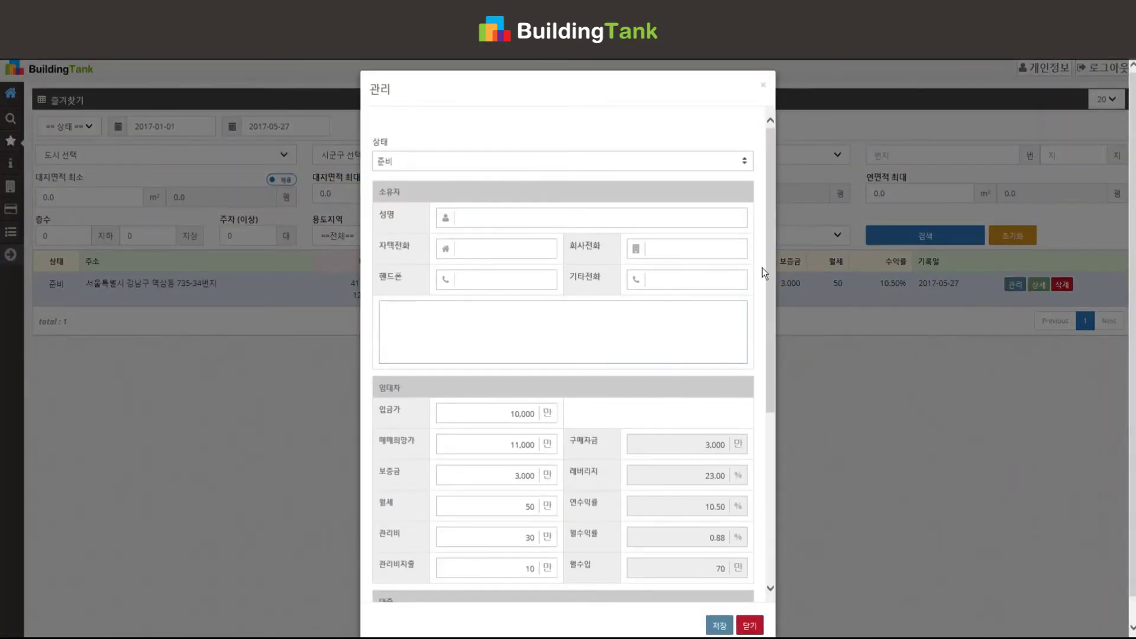
left_click_drag(770, 250, 759, 427)
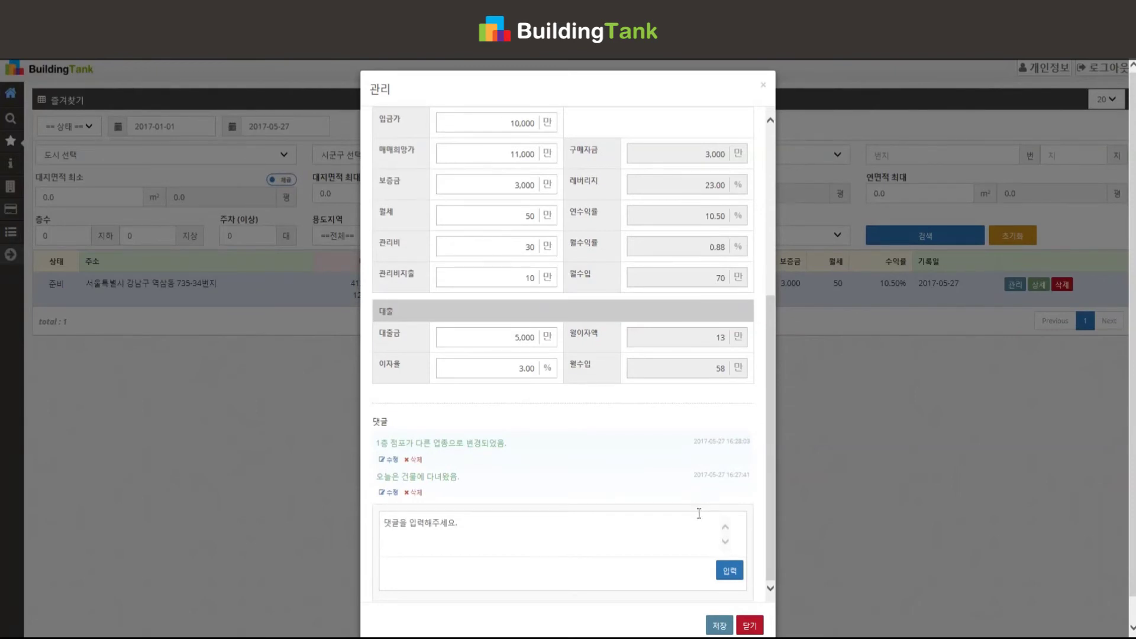
left_click(750, 627)
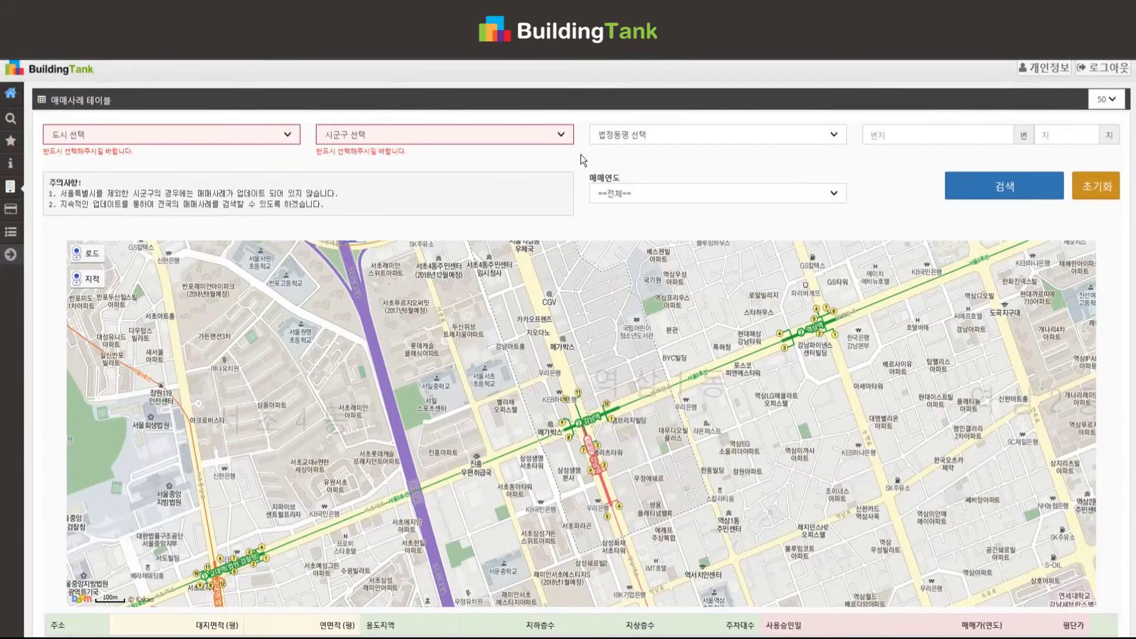
Search the sale cases (매매사례) for 서울특별시, 강남구, 논현동 and browse the resulting list
left_click(226, 136)
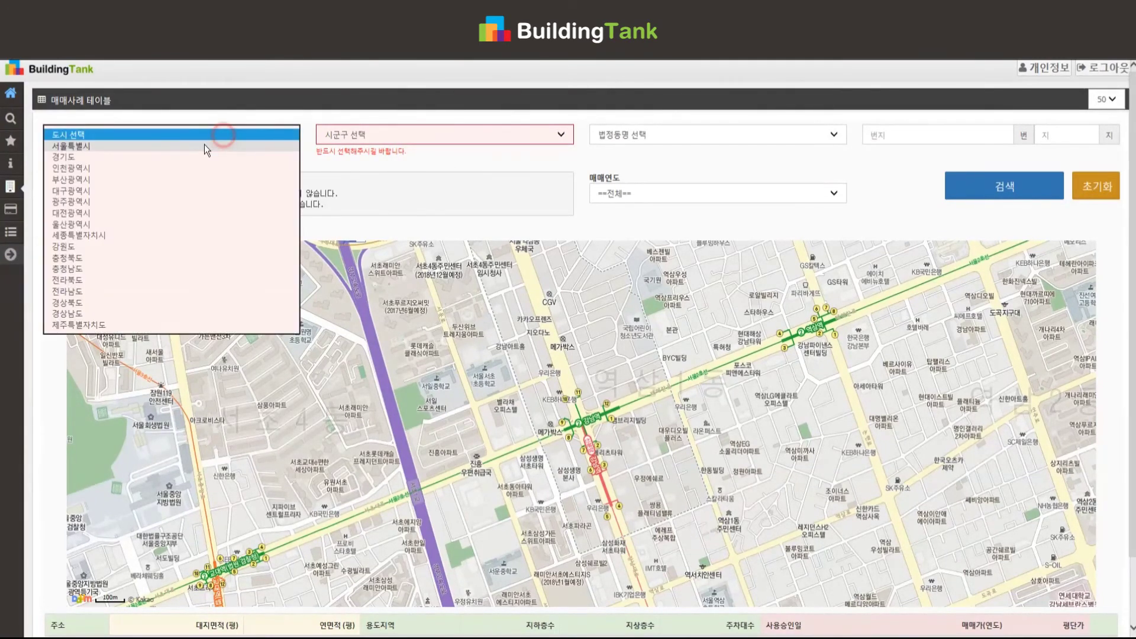
left_click(204, 147)
left_click(388, 139)
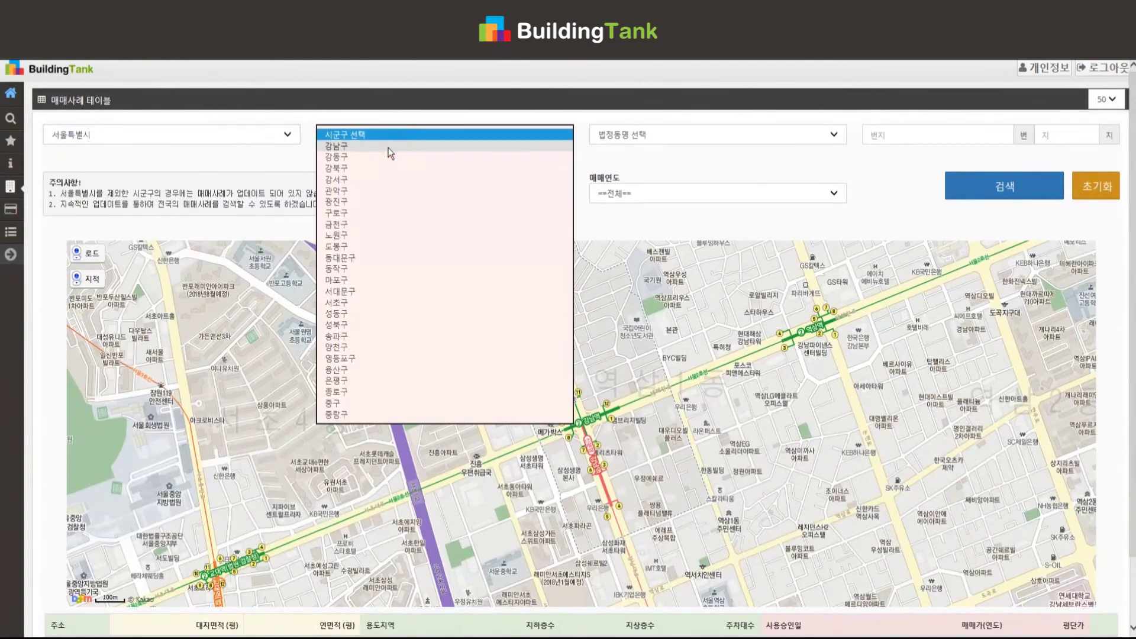
left_click(388, 148)
left_click(646, 144)
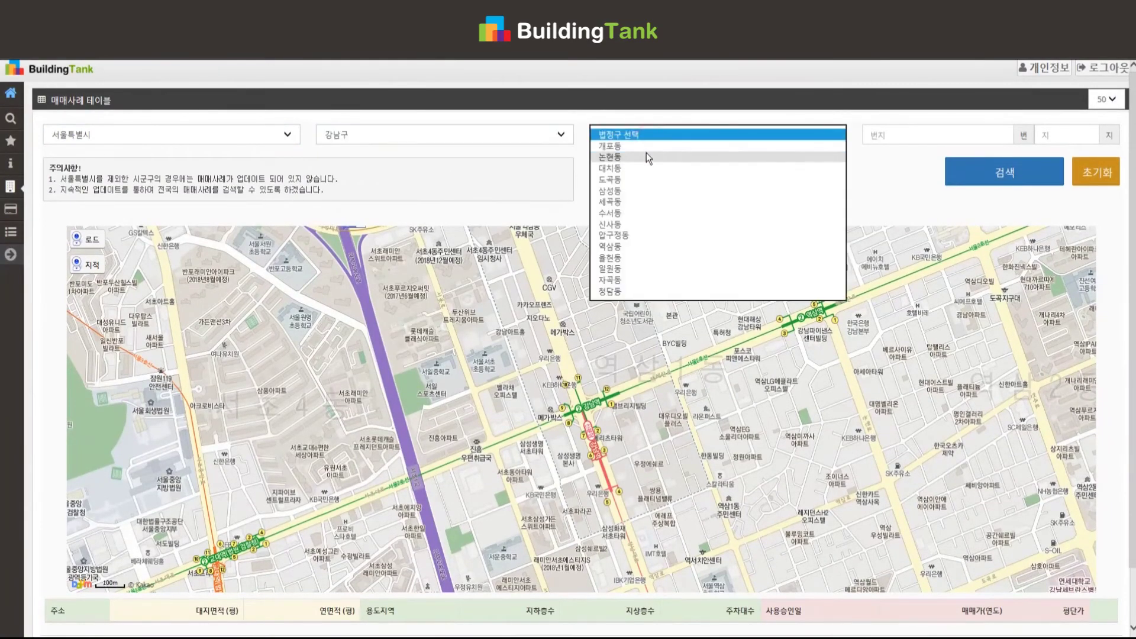
left_click(647, 157)
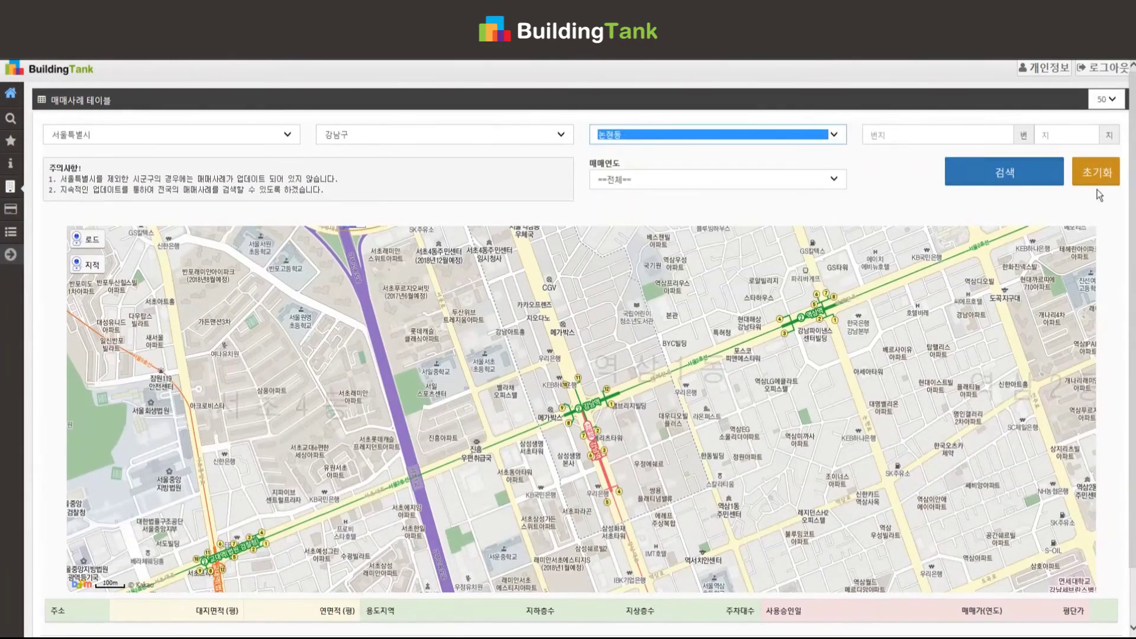
left_click(1025, 177)
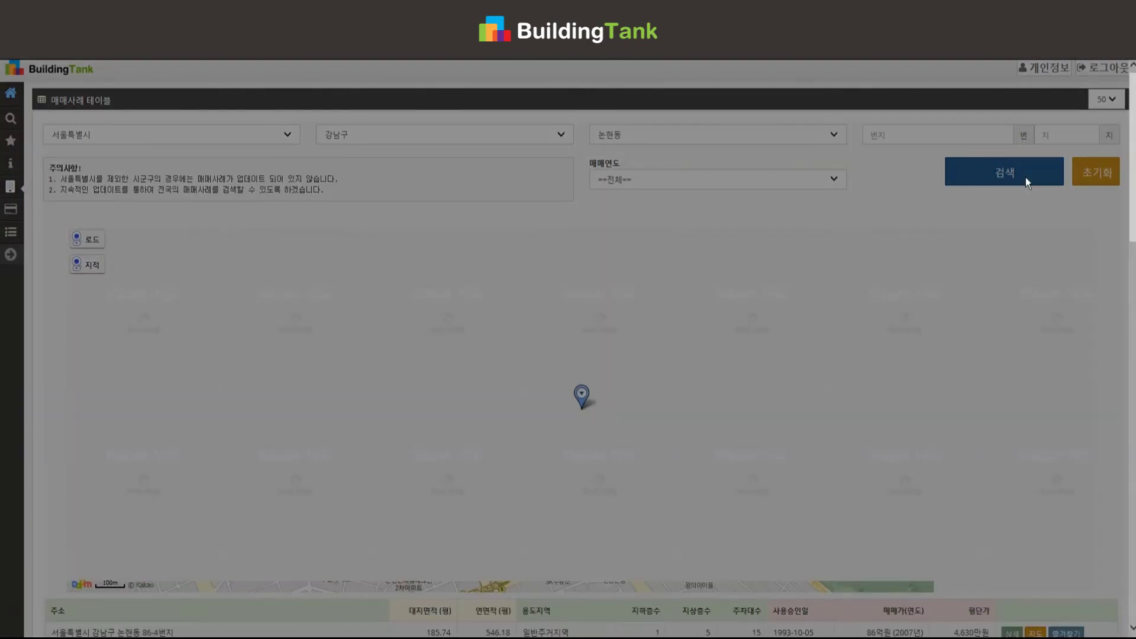
scroll(1026, 183, "down", 20)
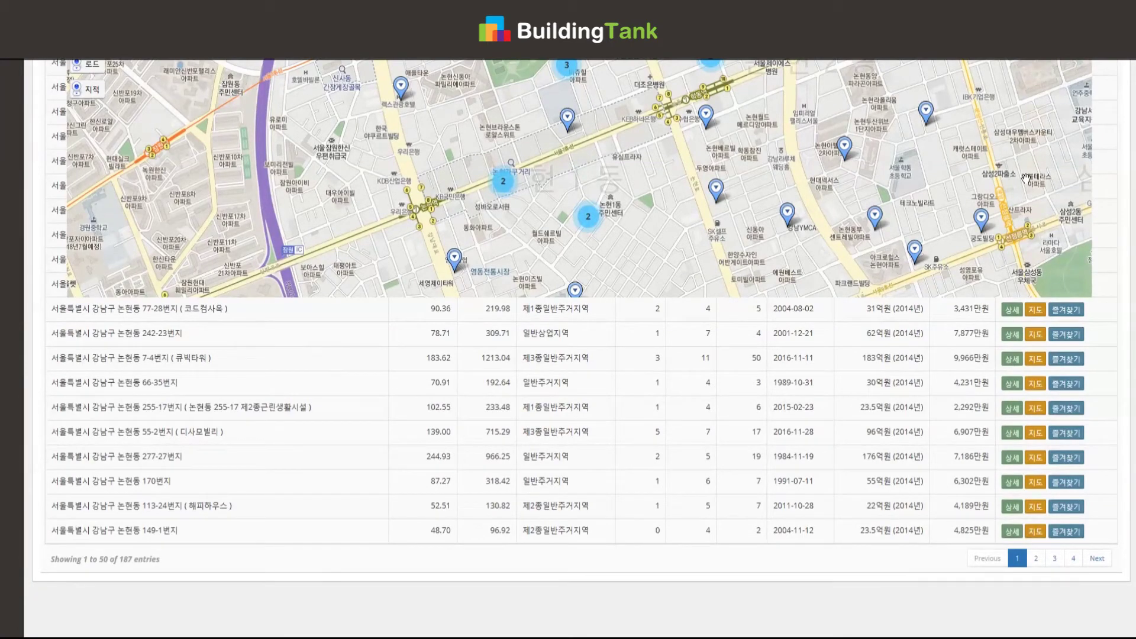
scroll(928, 175, "up", 20)
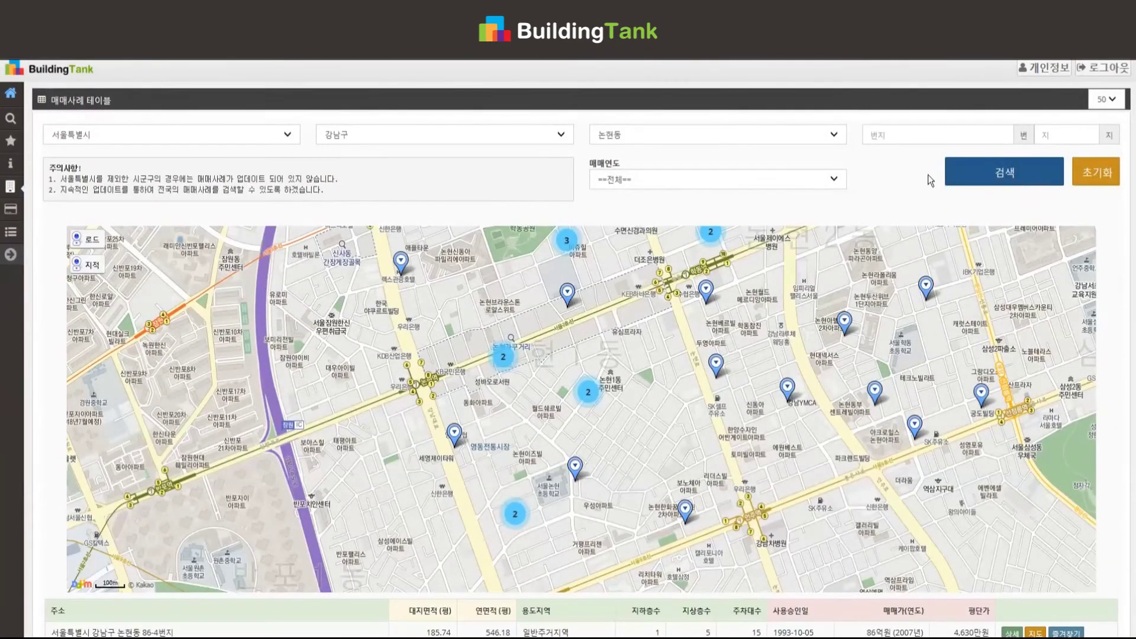
Limit the sale case search to the sale year (매매연도) 2016년 and run it again
left_click(785, 184)
left_click(720, 201)
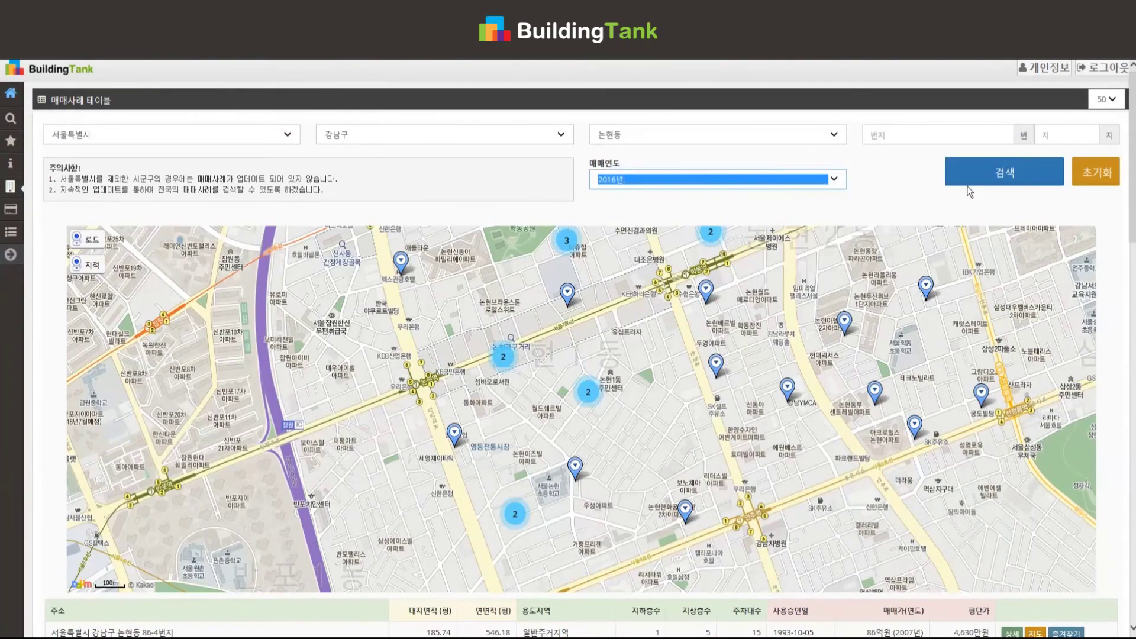
left_click(969, 181)
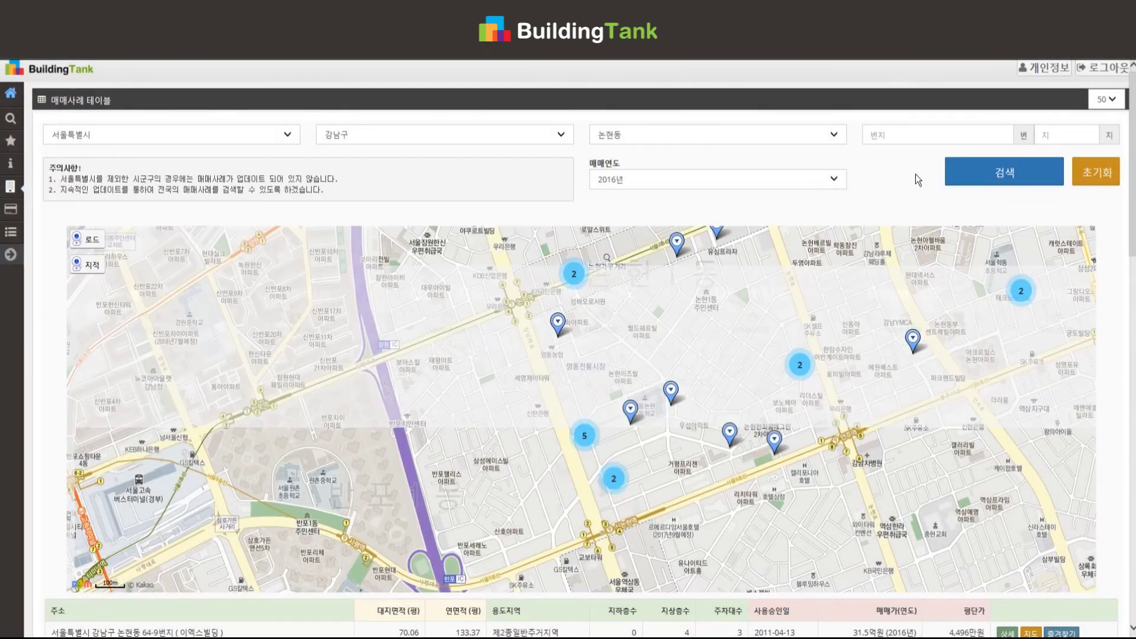
Browse the 2016년 sale case list and highlight the sale price (매매가) of 논현동 64-9번지 (이엑스빌딩)
left_click(915, 174)
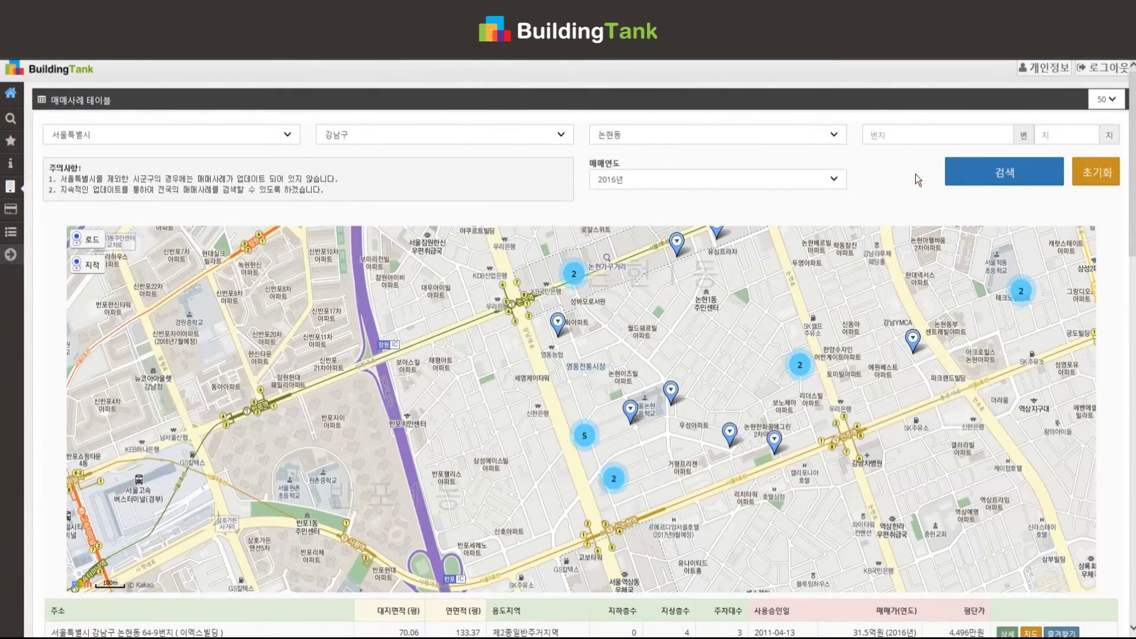
scroll(914, 174, "down", 15)
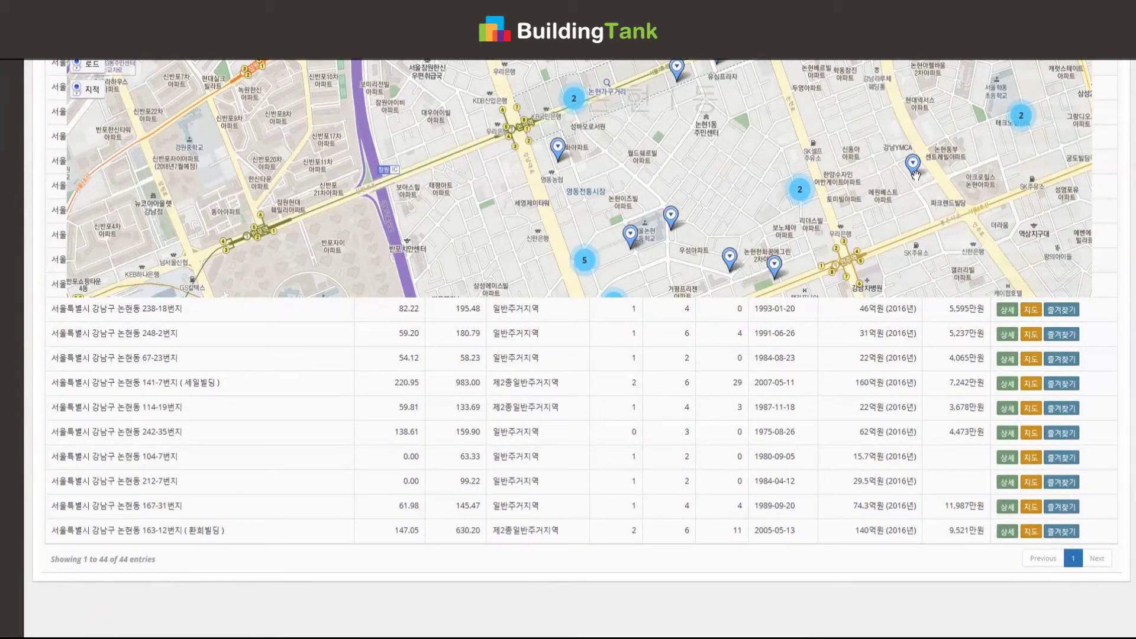
scroll(915, 174, "up", 15)
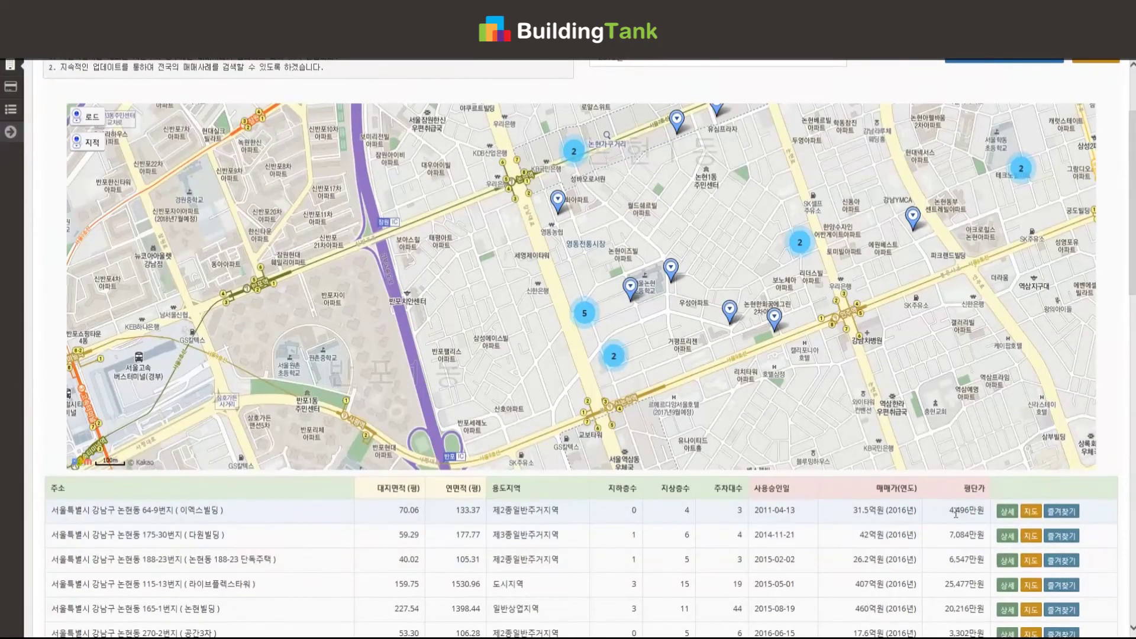
left_click(850, 510)
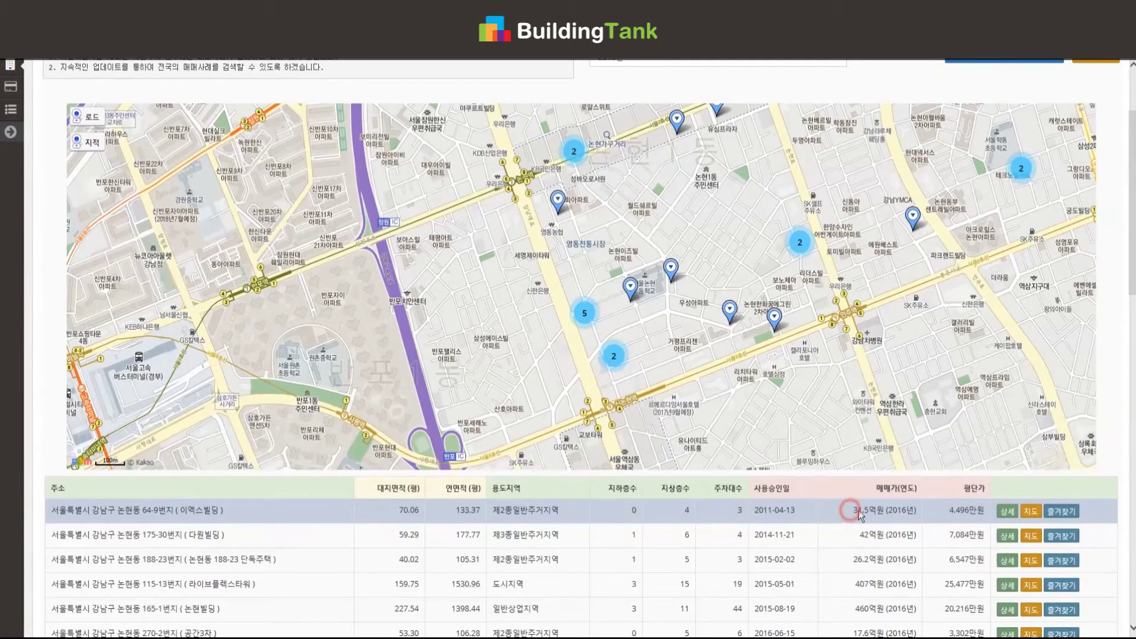
left_click_drag(854, 510, 885, 509)
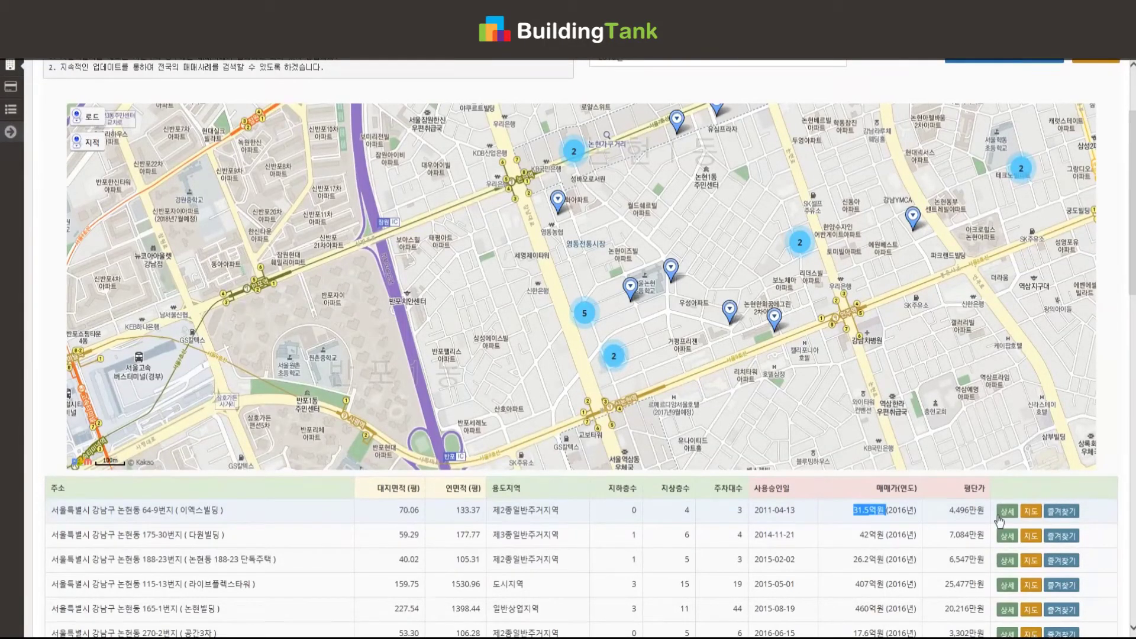
left_click(1029, 512)
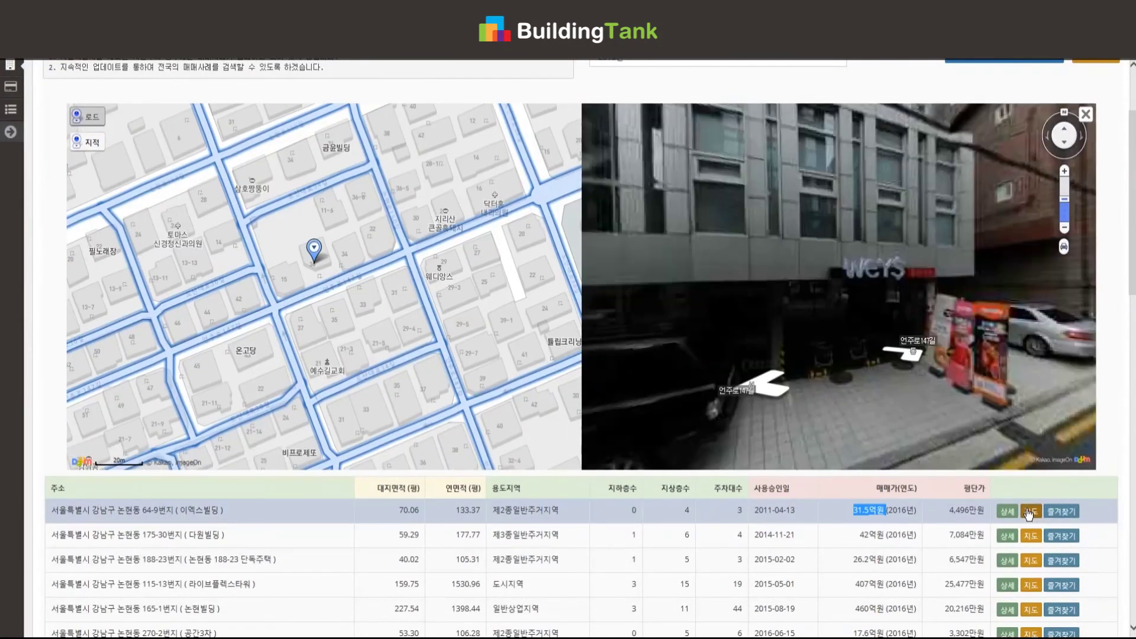
left_click_drag(885, 292, 938, 382)
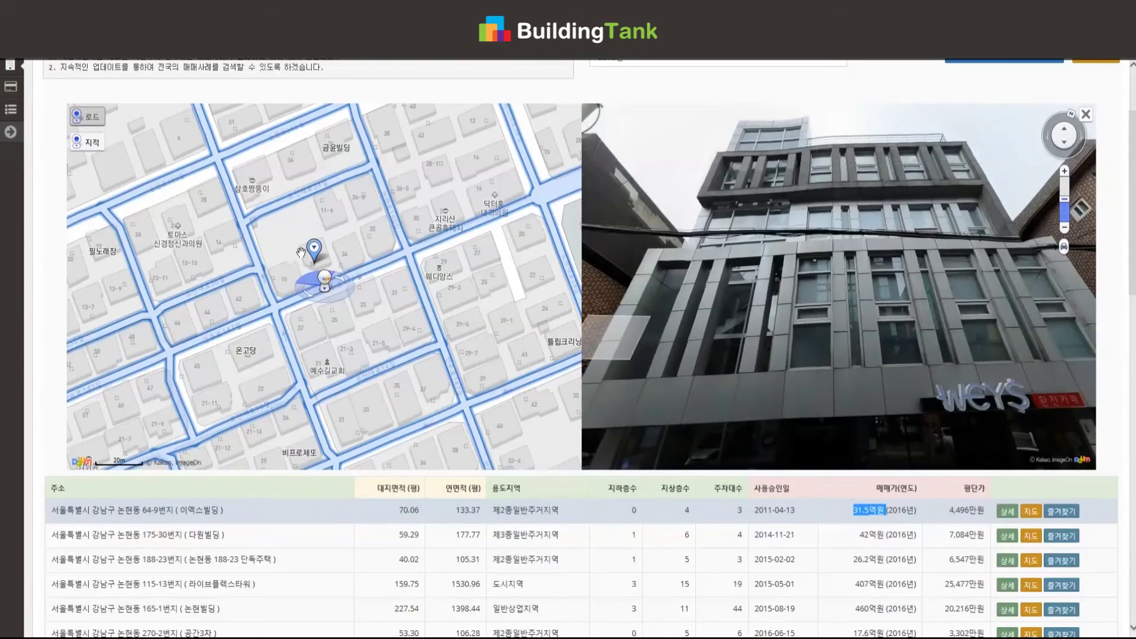
left_click(53, 145)
scroll(51, 161, "up", 2)
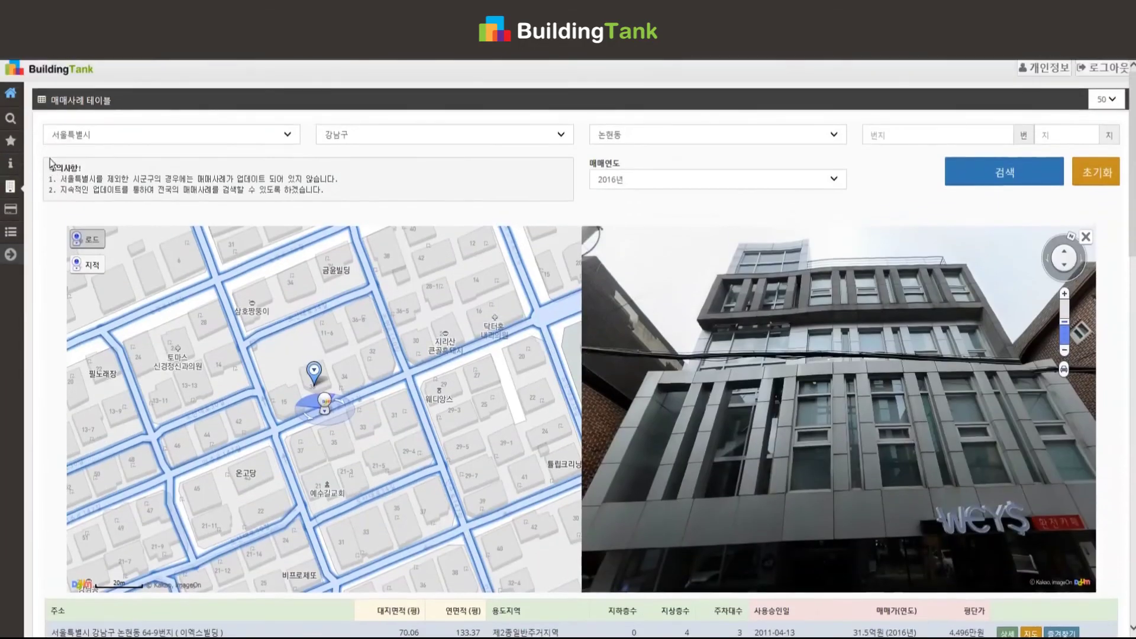
Search the ownership transfers (소유권이전) for 경기도, 광명시, 하안동 with the survey year (조사연도) 2016년
left_click(10, 163)
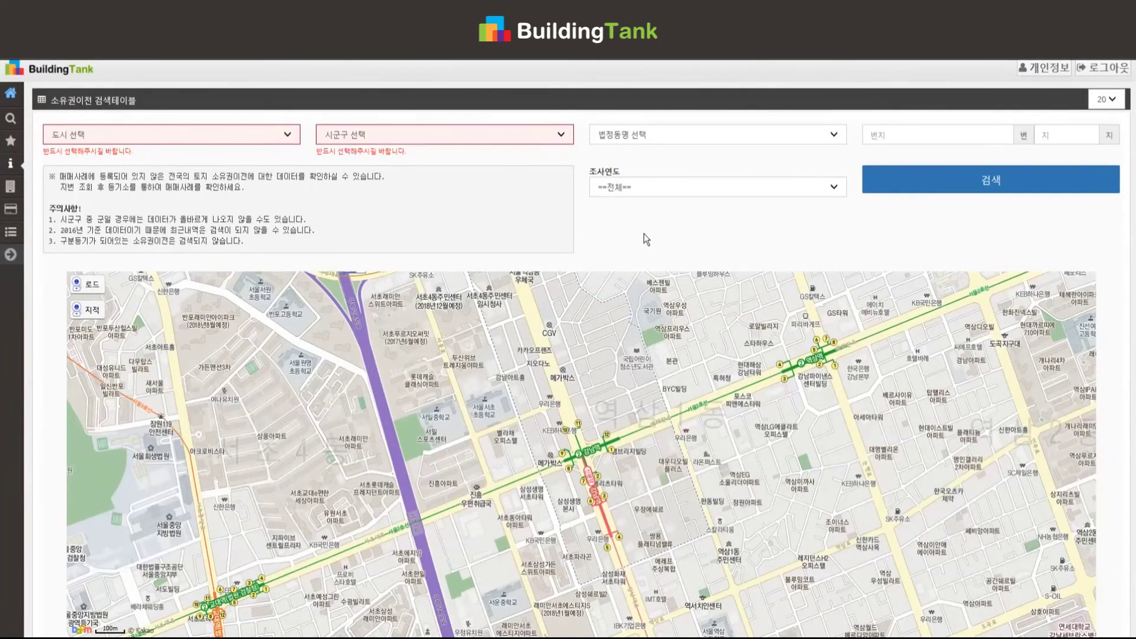
left_click(74, 133)
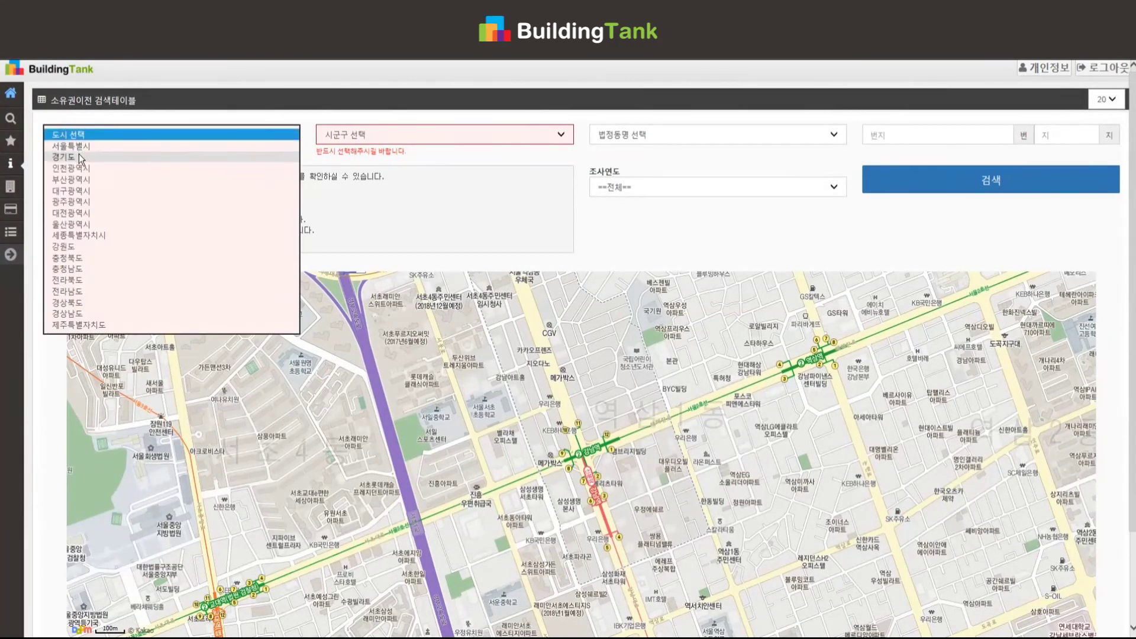
left_click(79, 157)
left_click(355, 134)
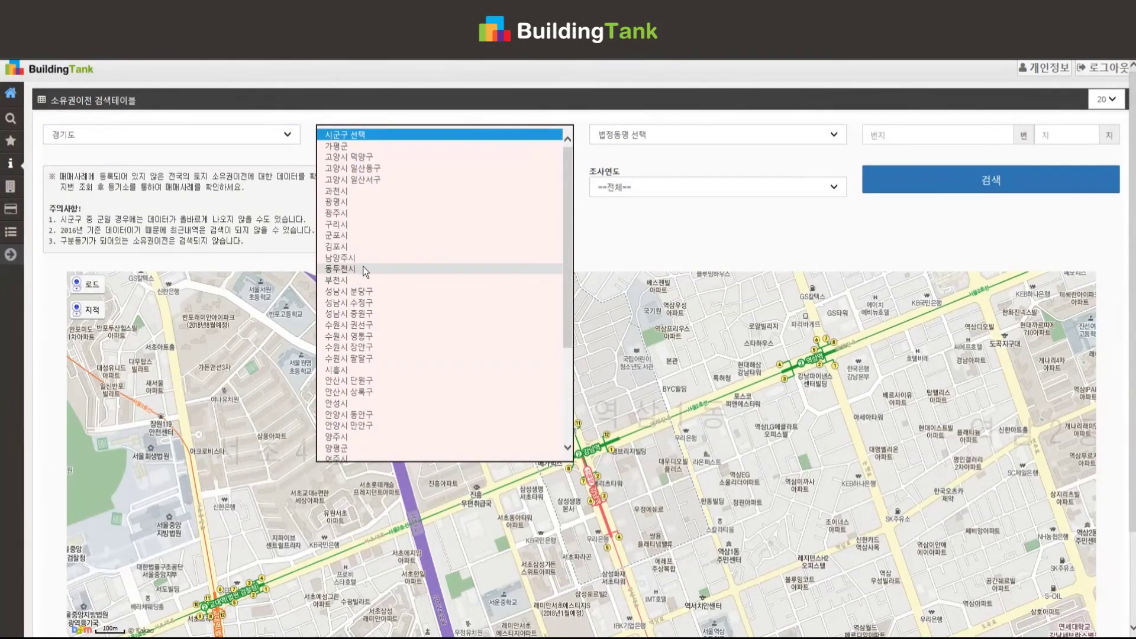
left_click(368, 202)
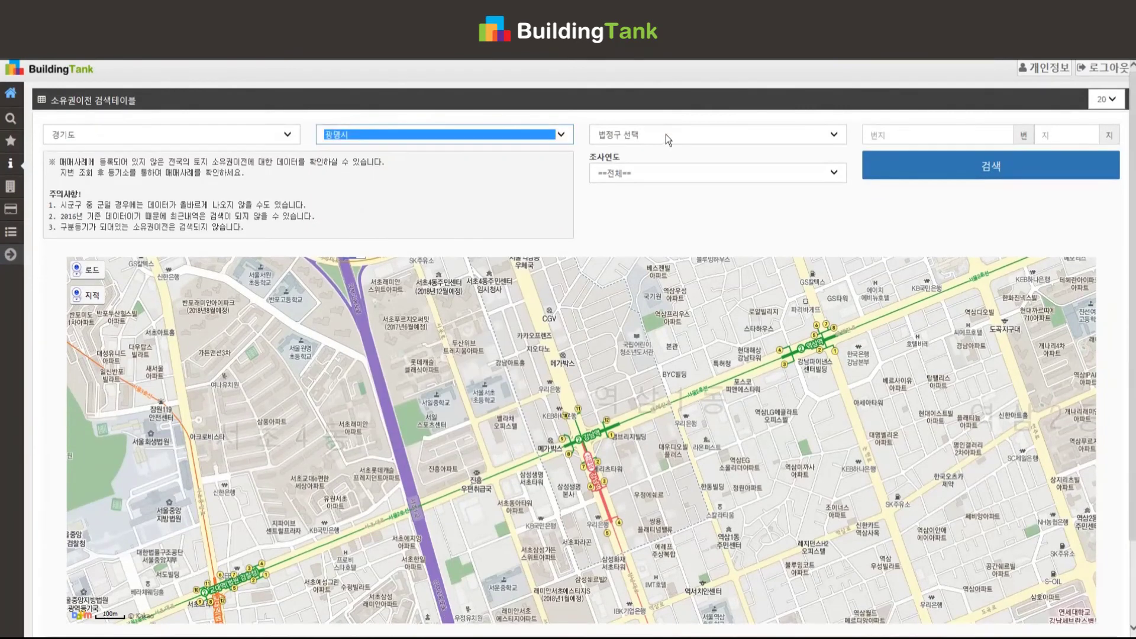
left_click(665, 134)
left_click(630, 222)
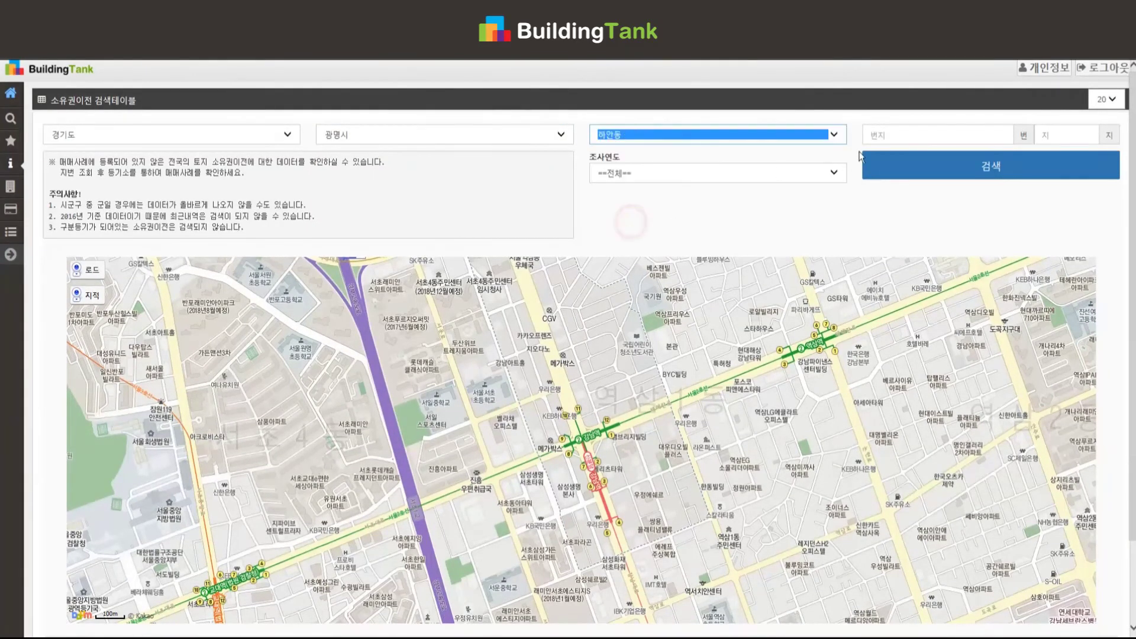
left_click(811, 172)
left_click(717, 184)
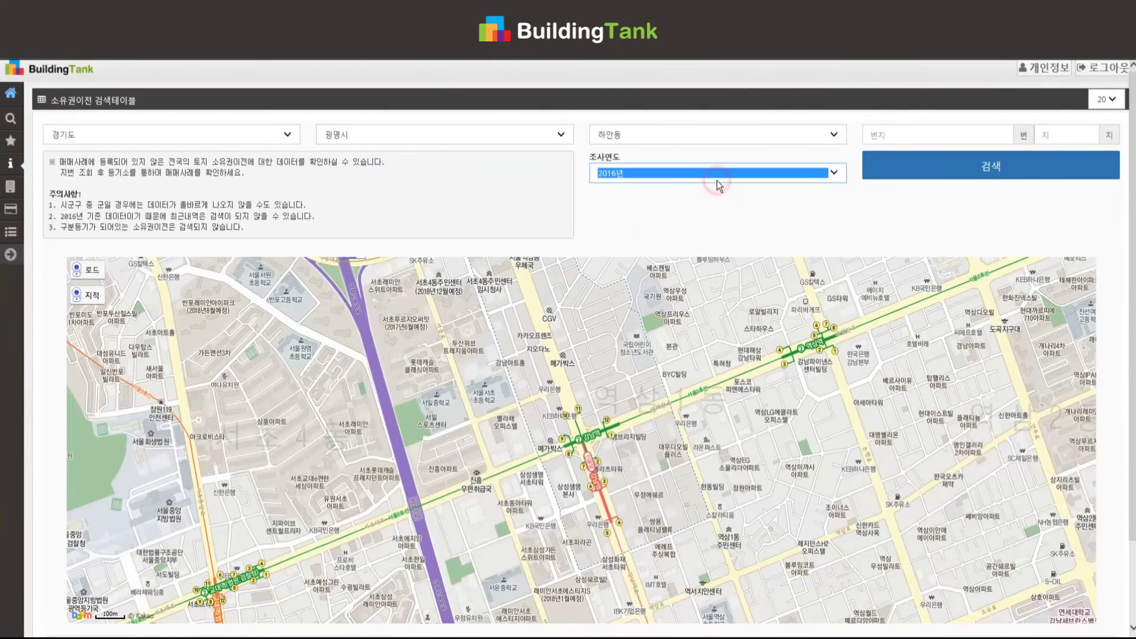
left_click(934, 171)
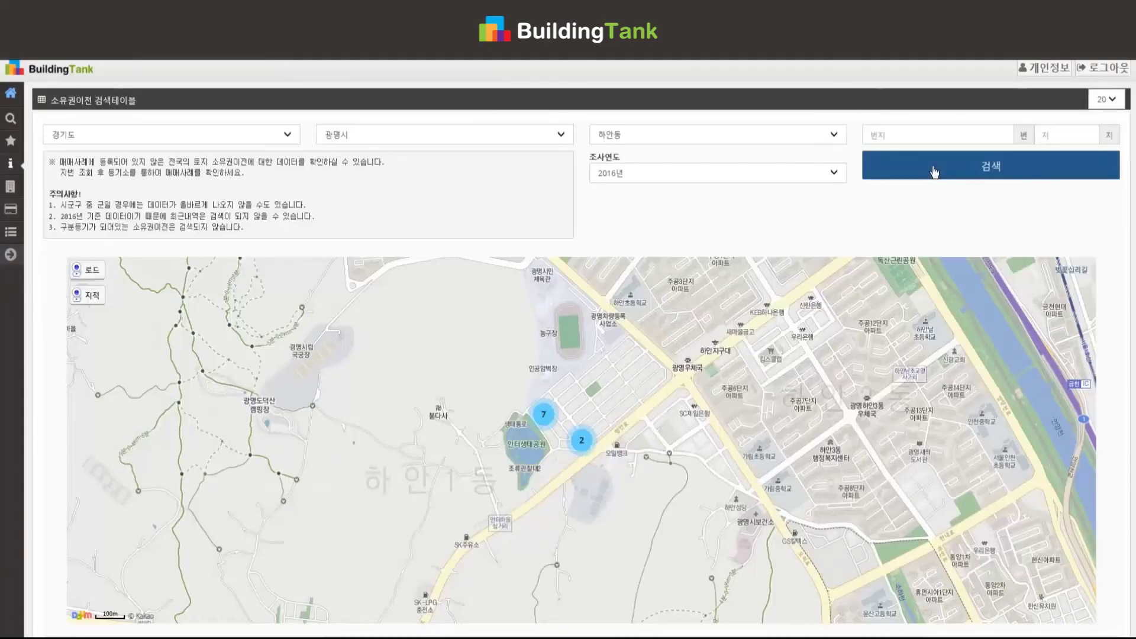
Browse the ownership transfer results for 하안동 and open the service price page (서비스 가격)
scroll(933, 171, "down", 5)
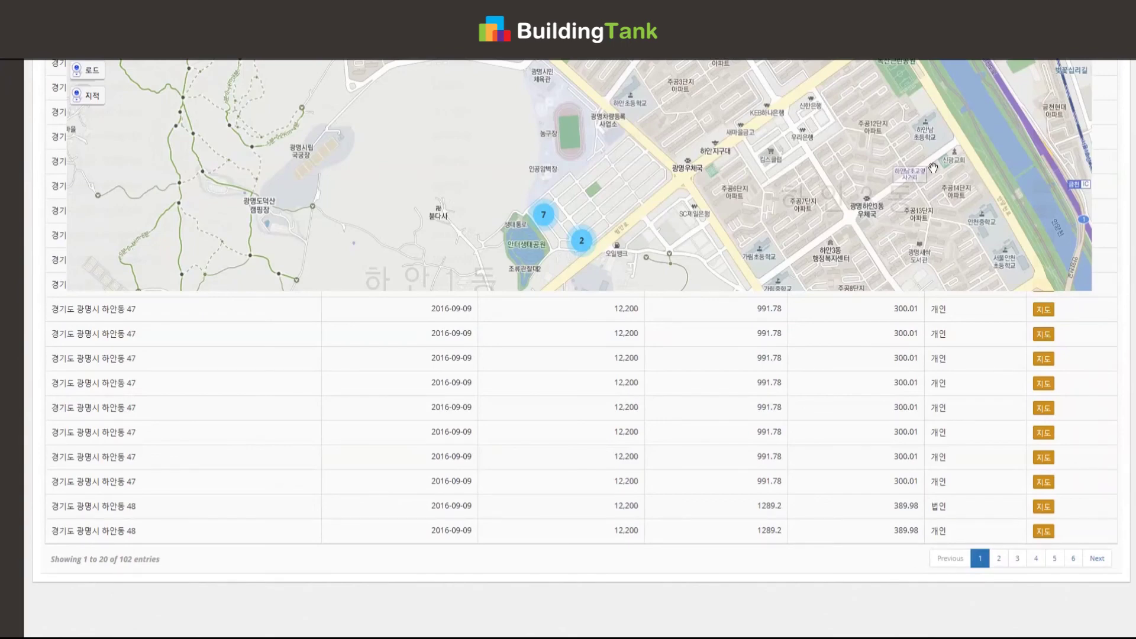
scroll(933, 168, "up", 5)
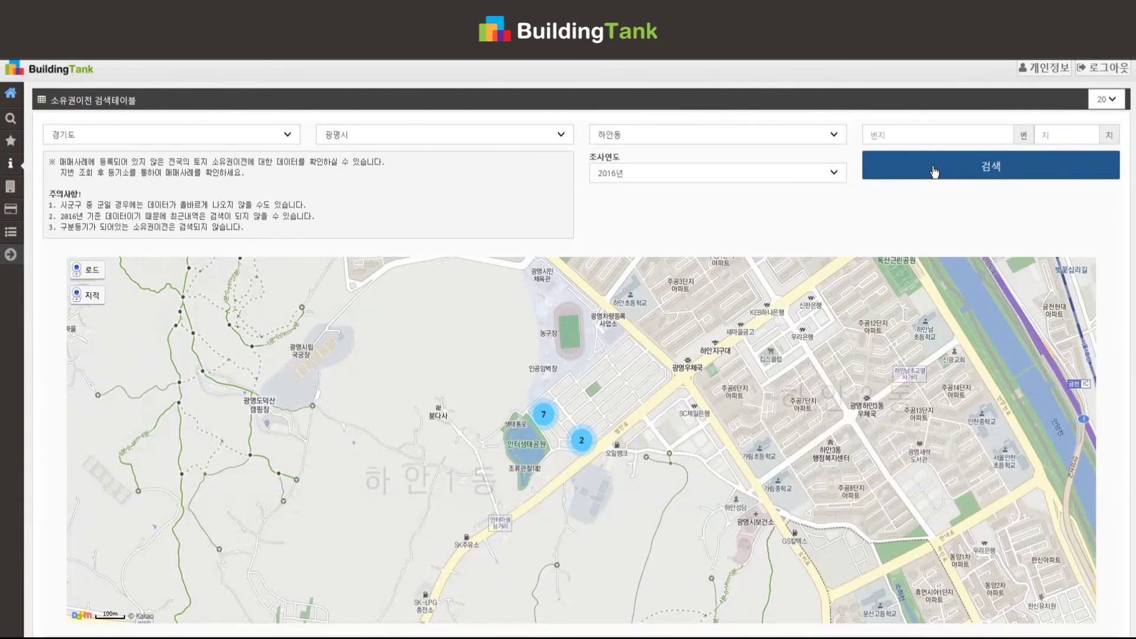
left_click(934, 171)
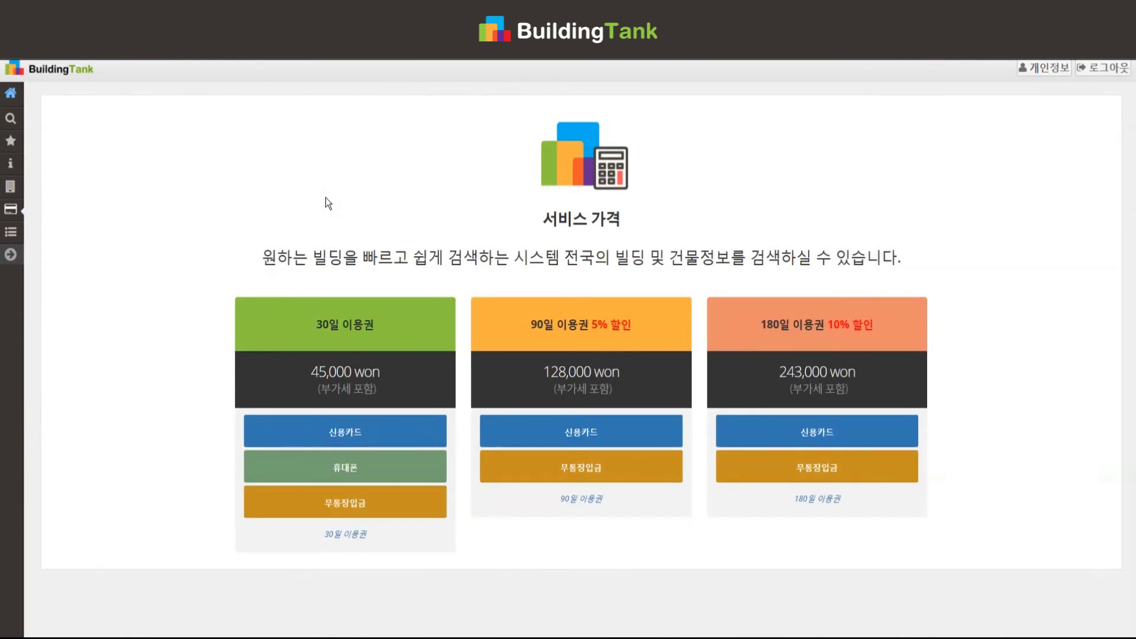